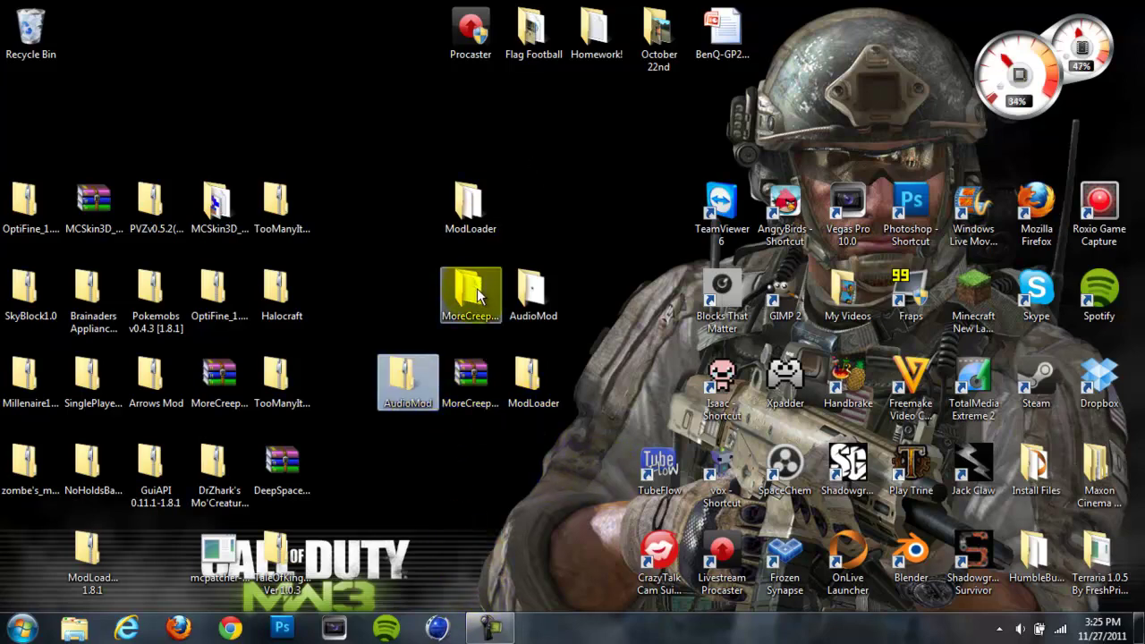
pyautogui.click(571, 224)
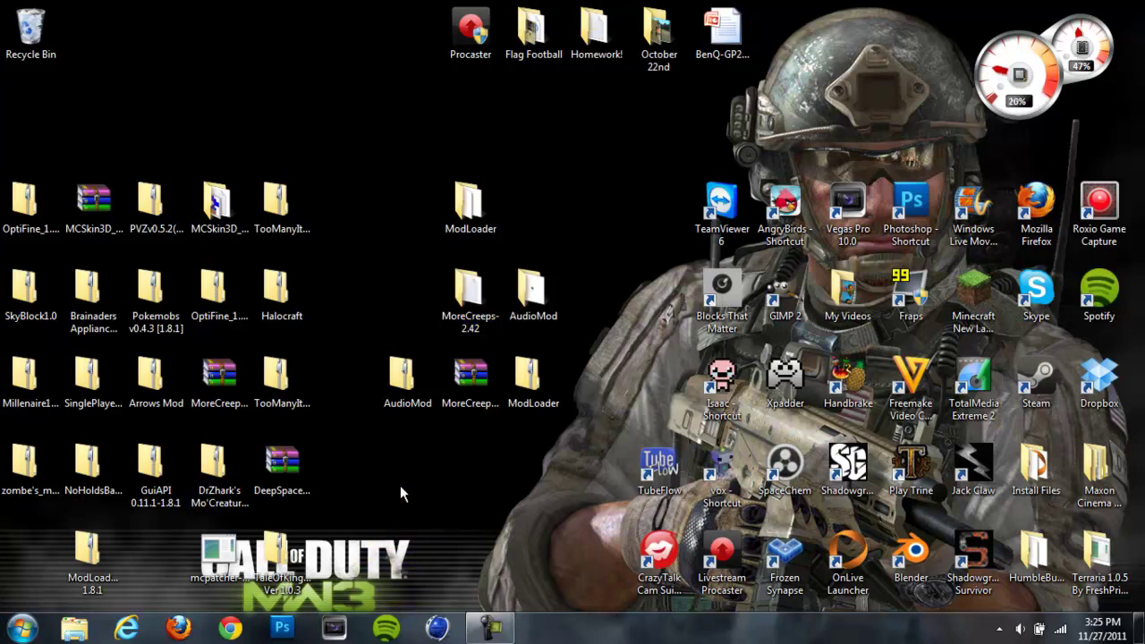
pyautogui.click(413, 394)
pyautogui.keyDown('ctrl'); pyautogui.click(483, 385); pyautogui.keyUp('ctrl')
pyautogui.click(471, 381)
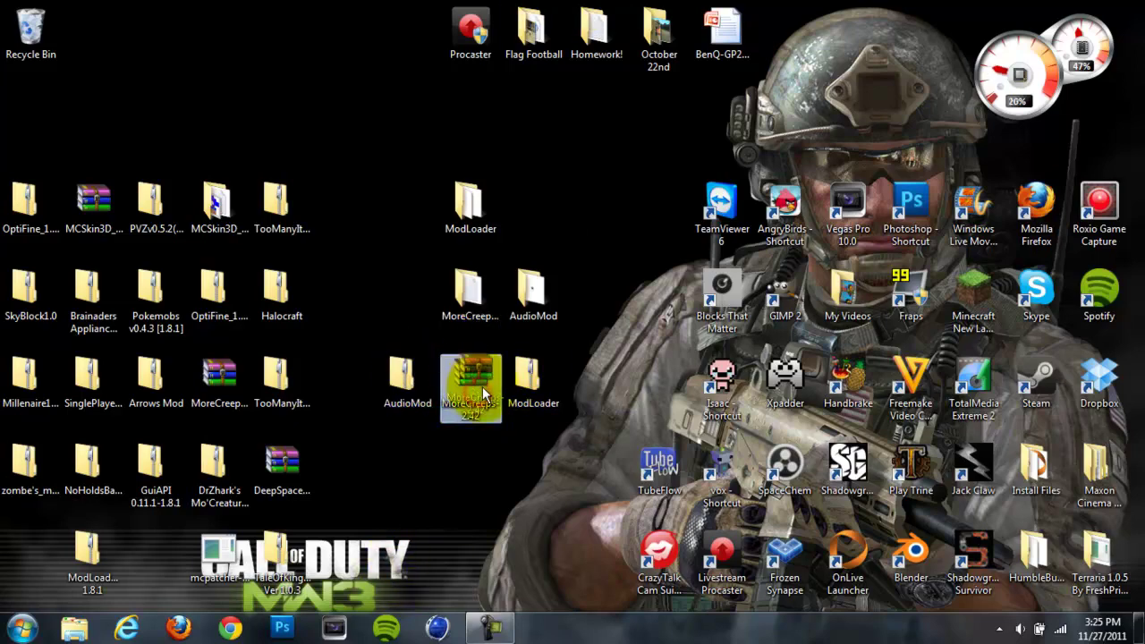
pyautogui.moveTo(530, 386); pyautogui.dragTo(549, 382)
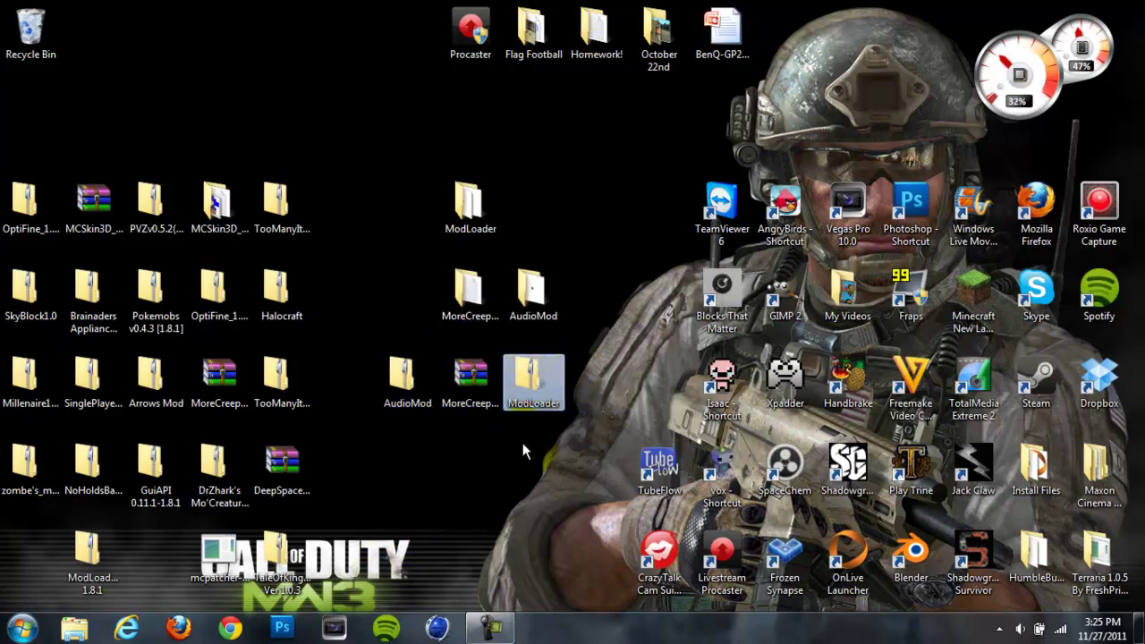
pyautogui.click(475, 477)
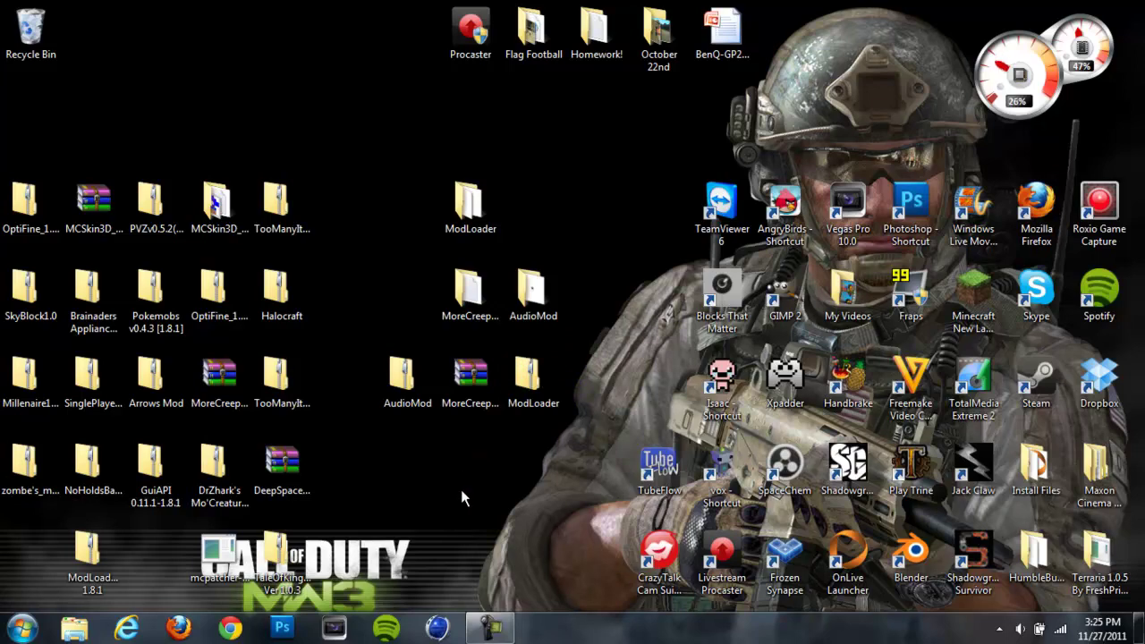
pyautogui.click(410, 399)
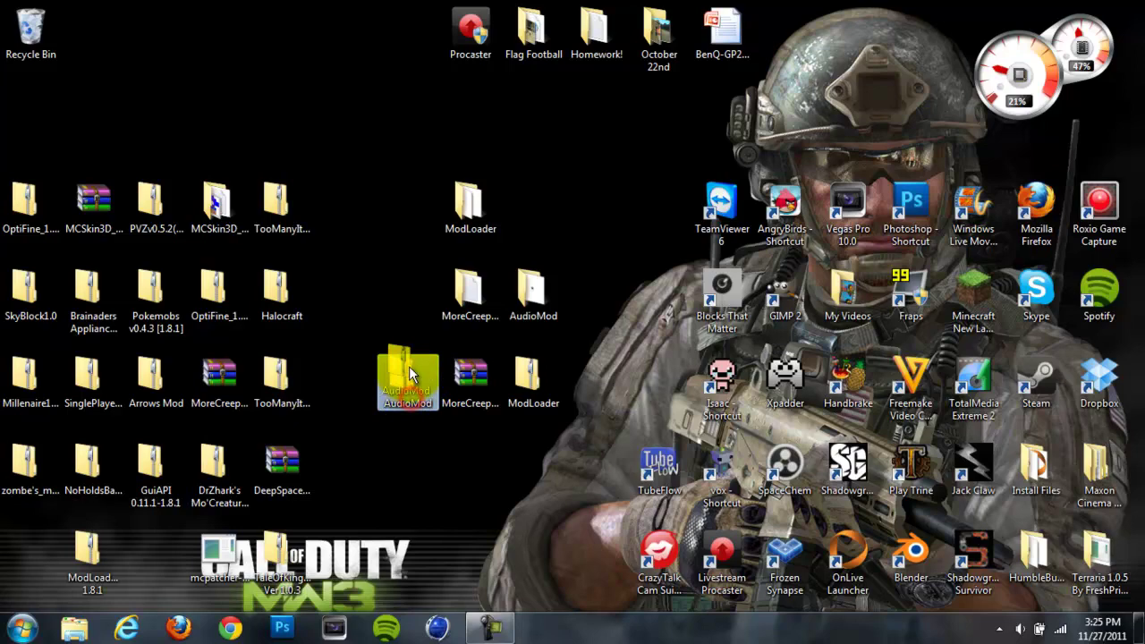
pyautogui.click(389, 283)
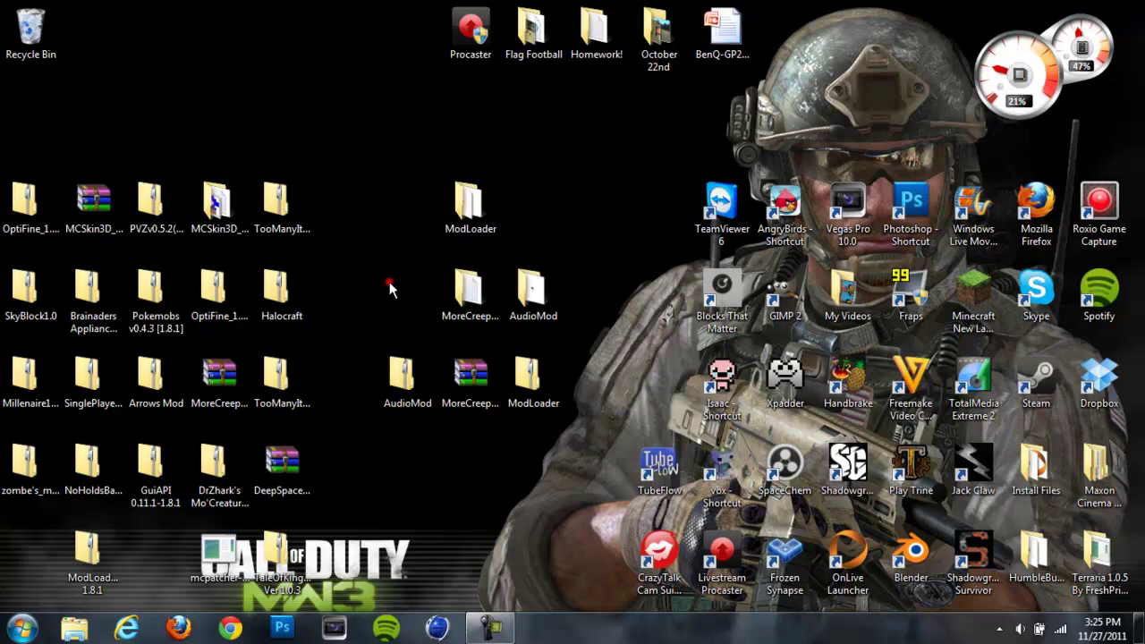
pyautogui.rightClick(419, 383)
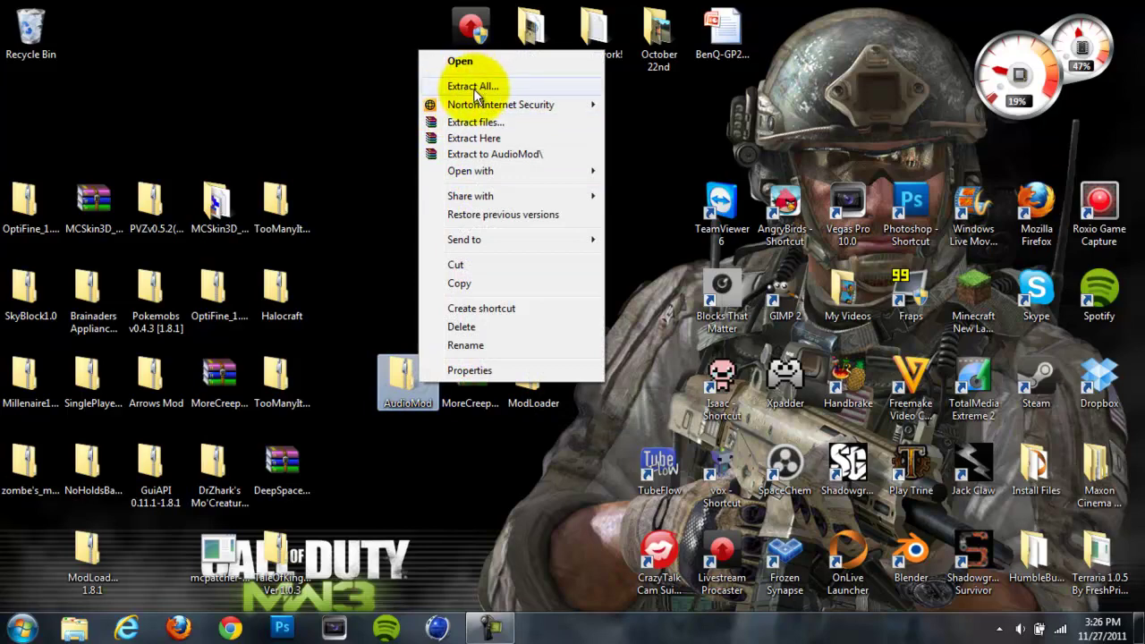
pyautogui.click(398, 303)
# Step: Move the downloaded AudioMod, MoreCreeps-2.42 and ModLoader archives next to the other mod archives on the desktop
pyautogui.moveTo(407, 380); pyautogui.dragTo(36, 547)
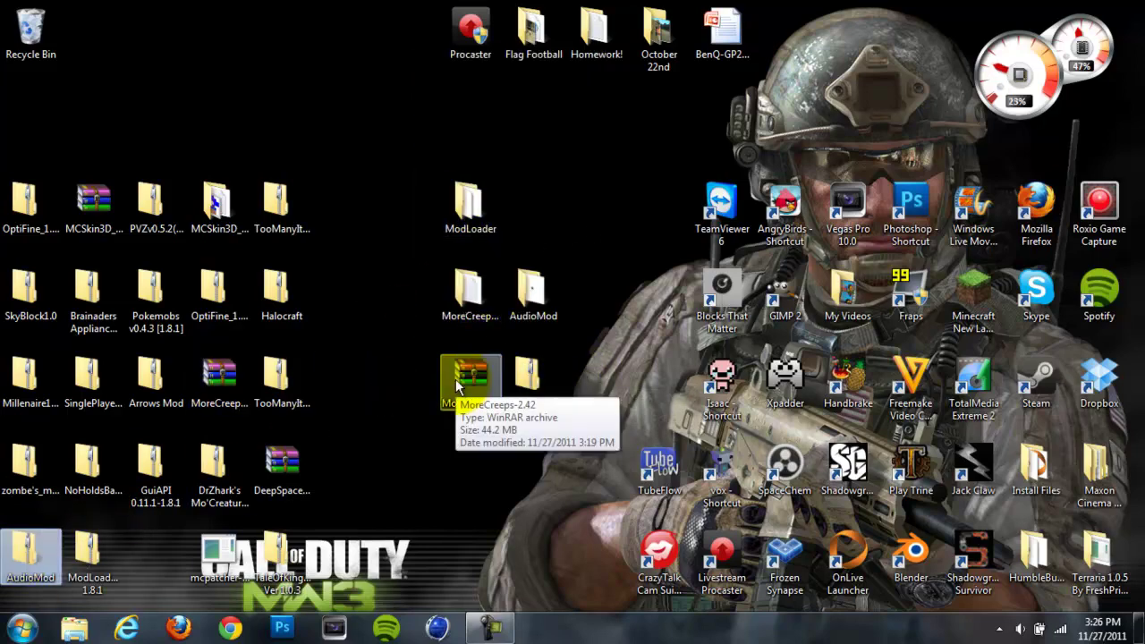
pyautogui.moveTo(456, 379); pyautogui.dragTo(36, 136)
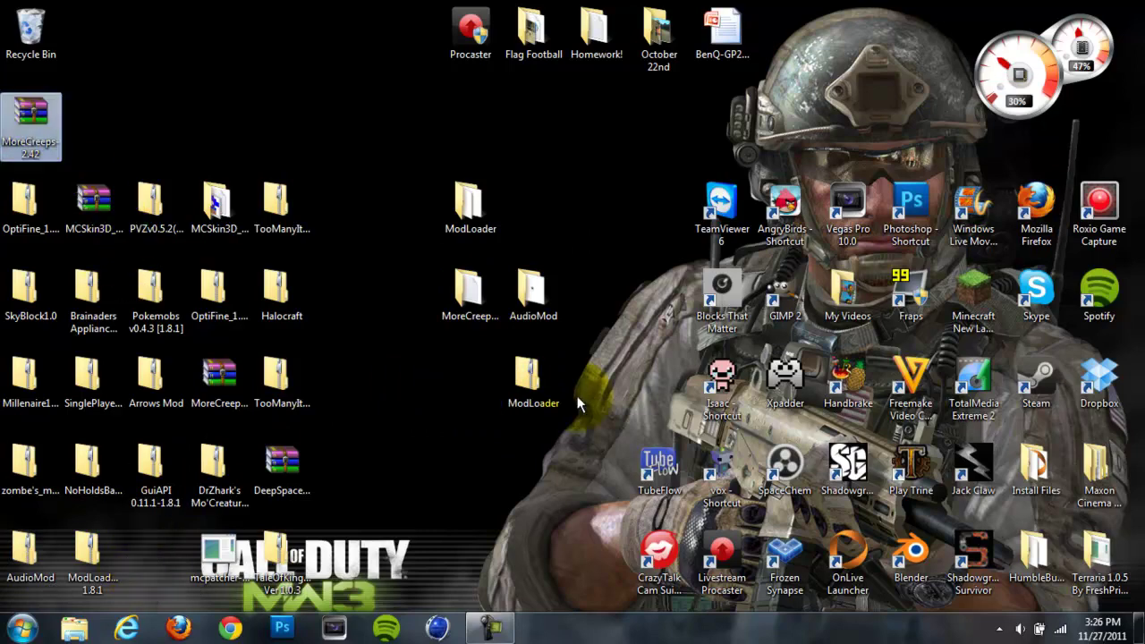
pyautogui.moveTo(533, 383); pyautogui.dragTo(156, 554)
pyautogui.click(675, 427)
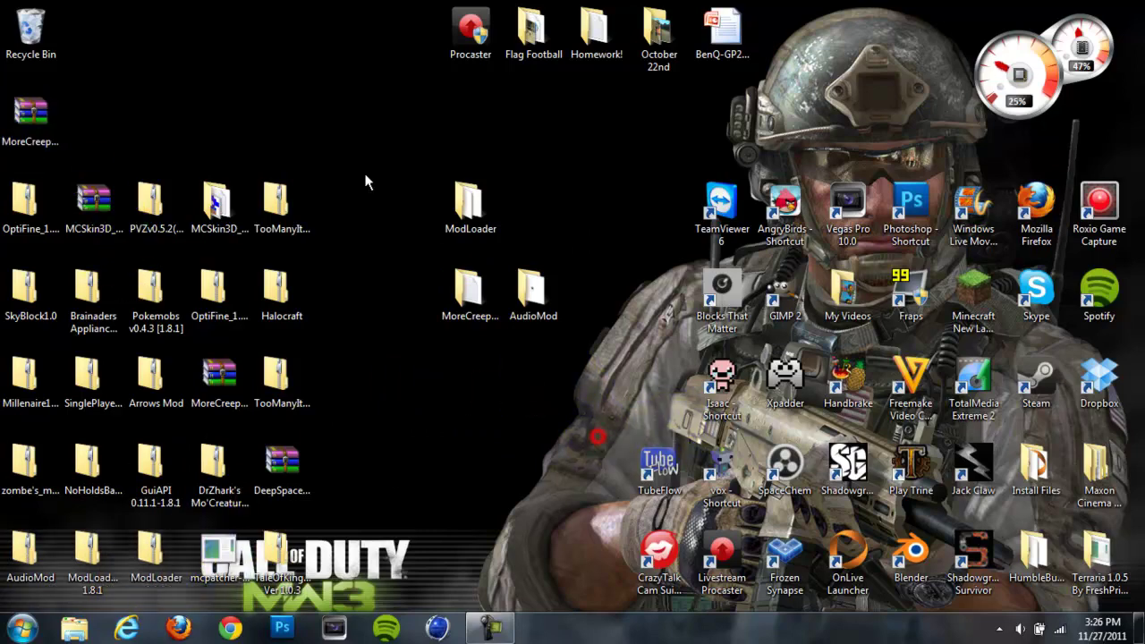
pyautogui.click(461, 210)
pyautogui.moveTo(461, 210)
pyautogui.mouseDown()
pyautogui.moveTo(512, 204)
pyautogui.moveTo(465, 207)
pyautogui.mouseUp()
pyautogui.click(621, 185)
# Step: Open the Roaming application data folder by running %appdata%
pyautogui.click(27, 632)
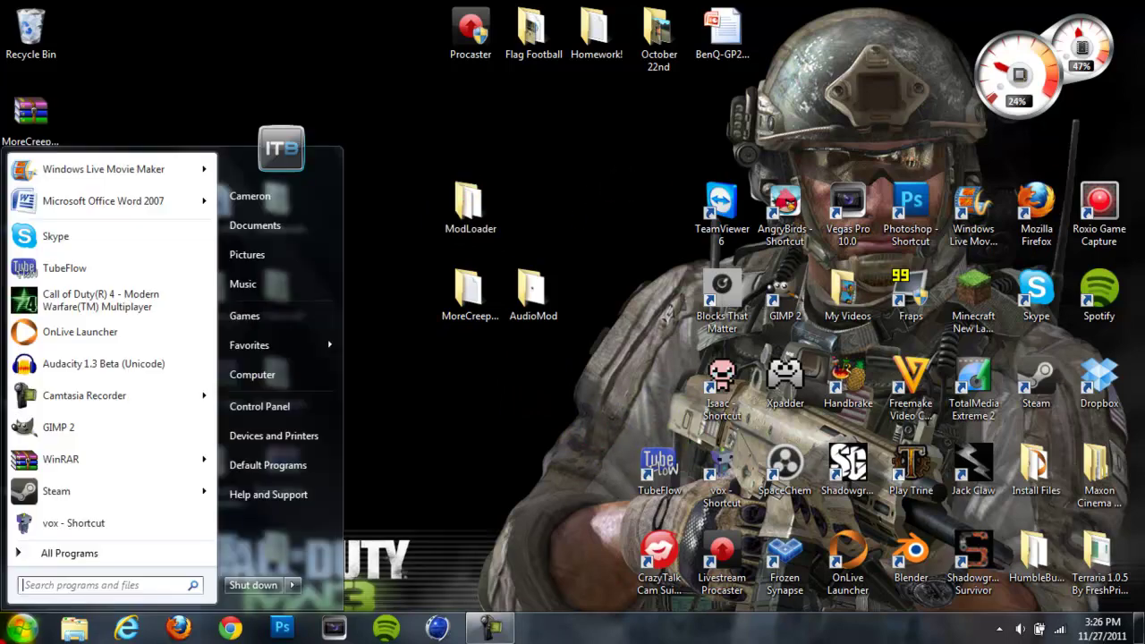
pyautogui.write('%appd')
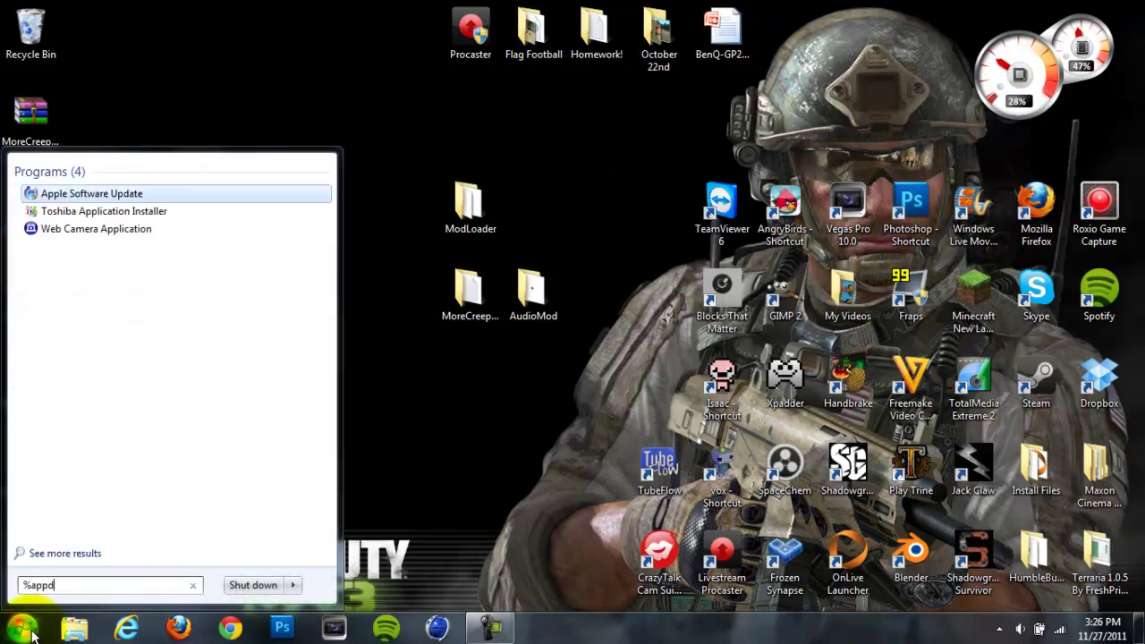
pyautogui.write('ata%')
pyautogui.press('Return')
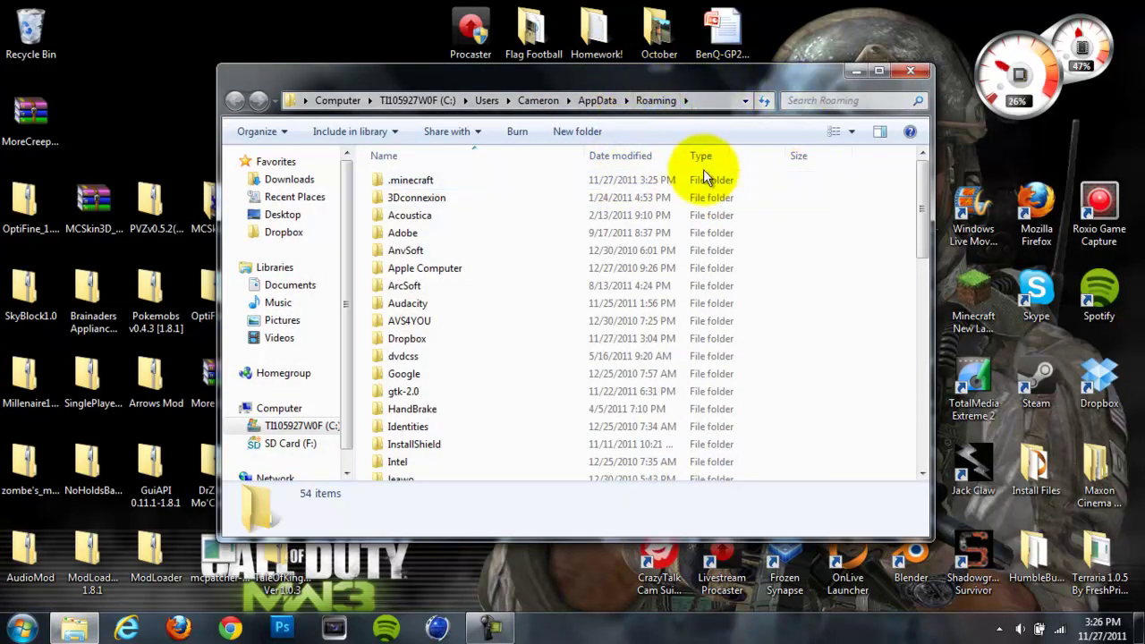
# Step: Go into the .minecraft folder and open its bin folder
pyautogui.doubleClick(503, 182)
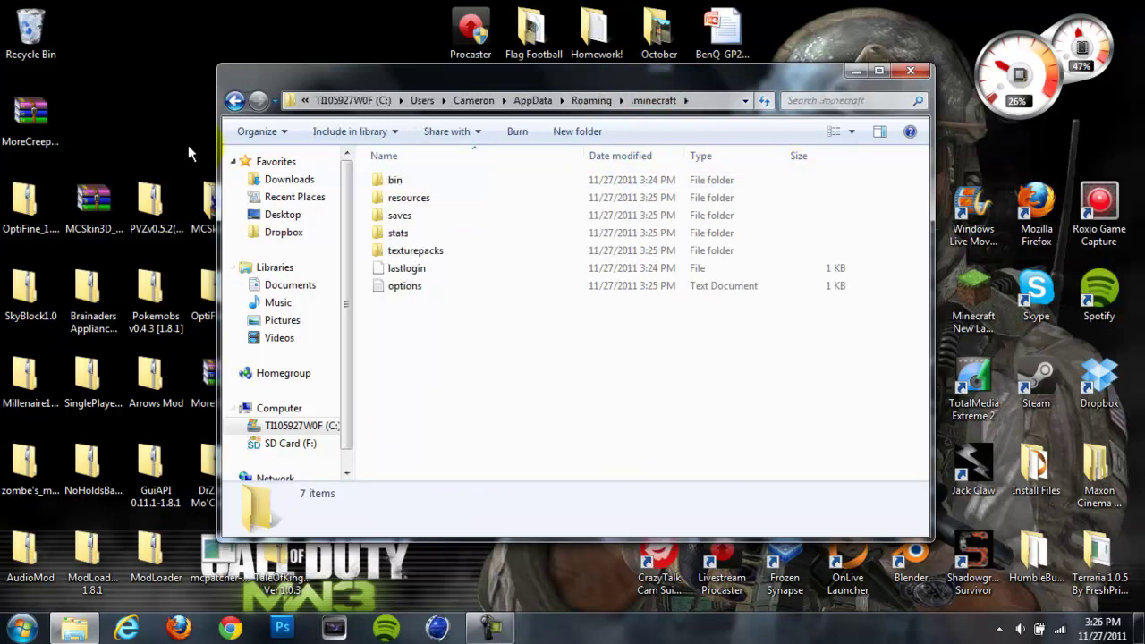
pyautogui.click(234, 100)
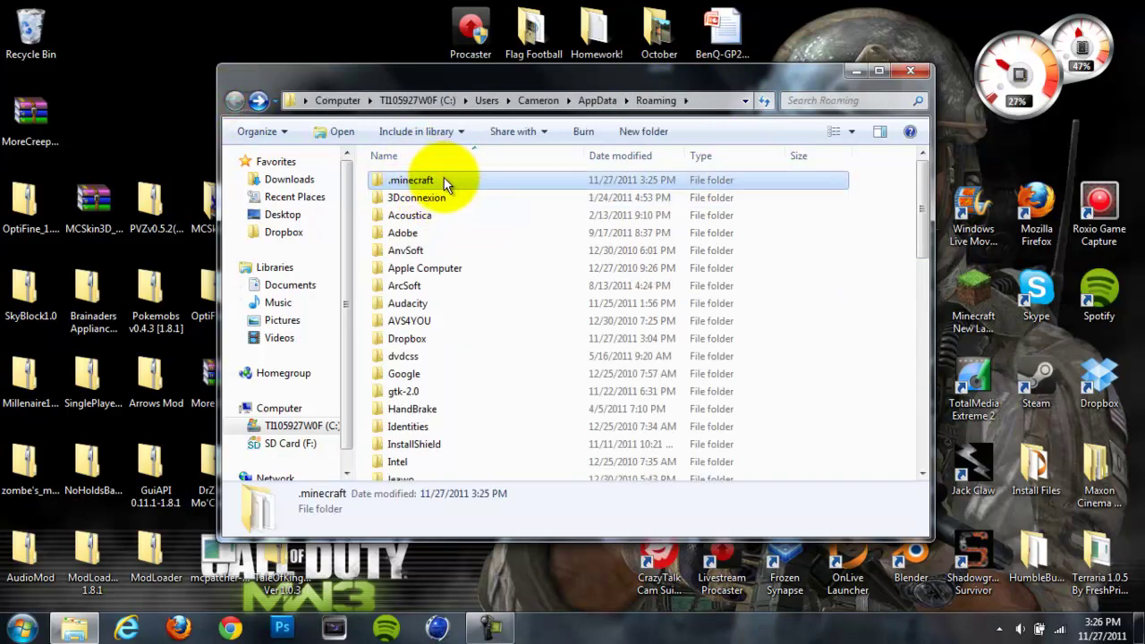
pyautogui.doubleClick(444, 179)
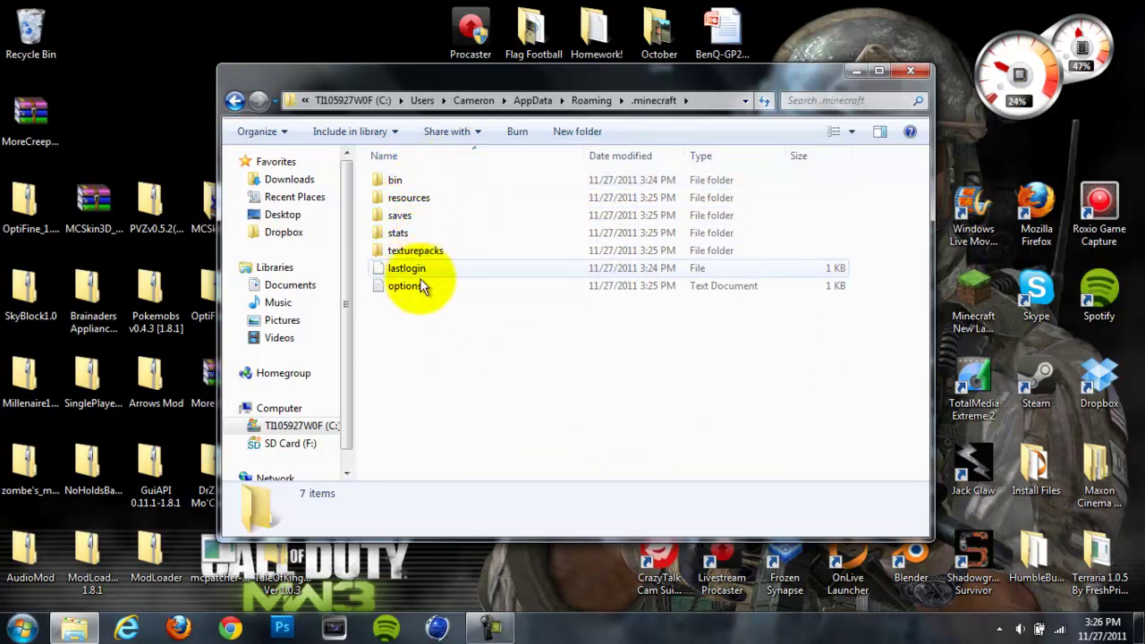
pyautogui.doubleClick(421, 178)
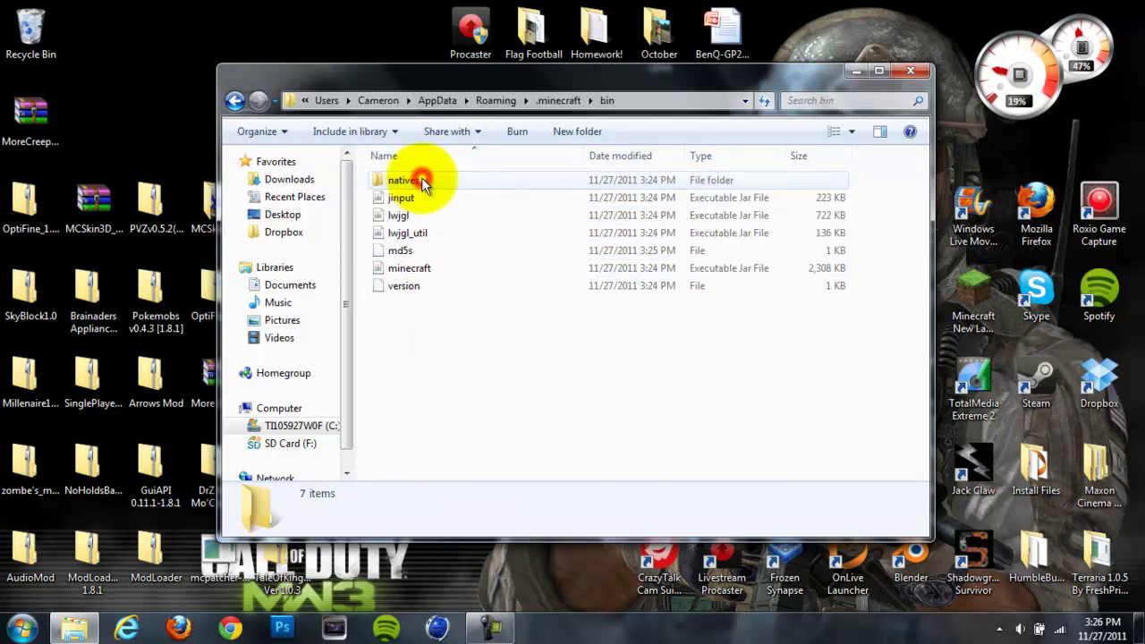
# Step: Open the minecraft jar file with WinRAR archiver and dismiss the license purchase notice
pyautogui.rightClick(425, 270)
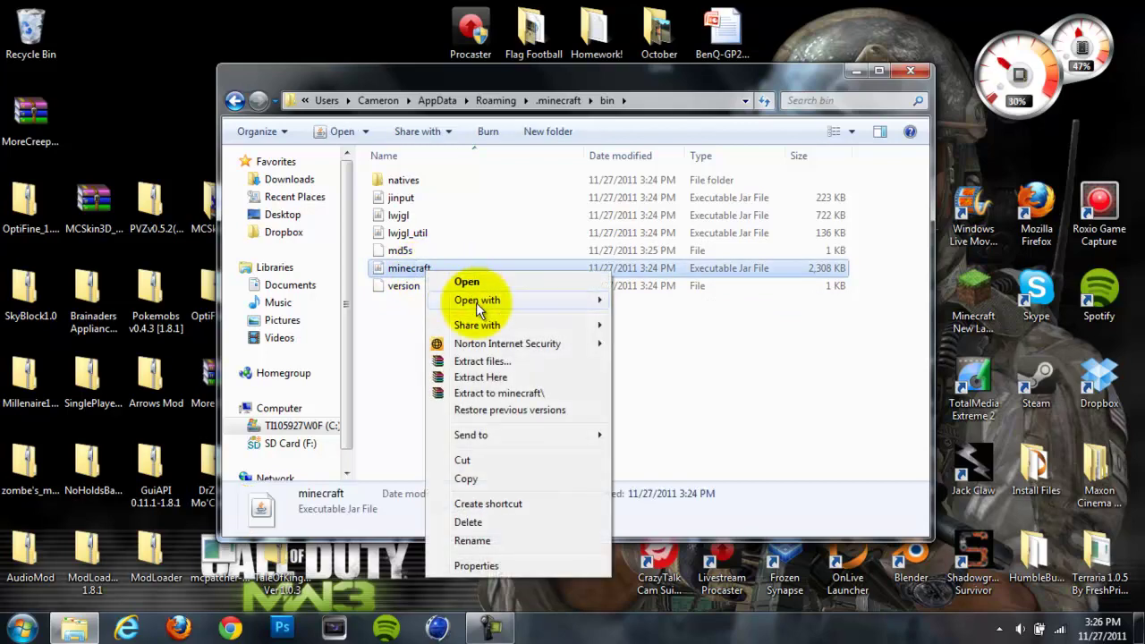
pyautogui.moveTo(476, 302)
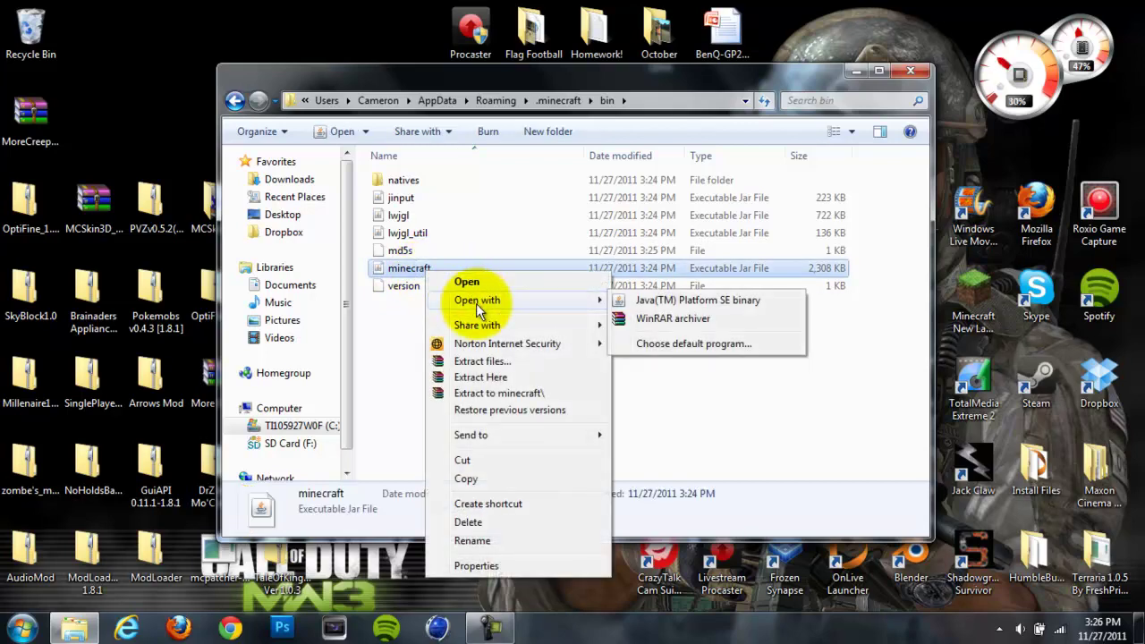
pyautogui.click(691, 319)
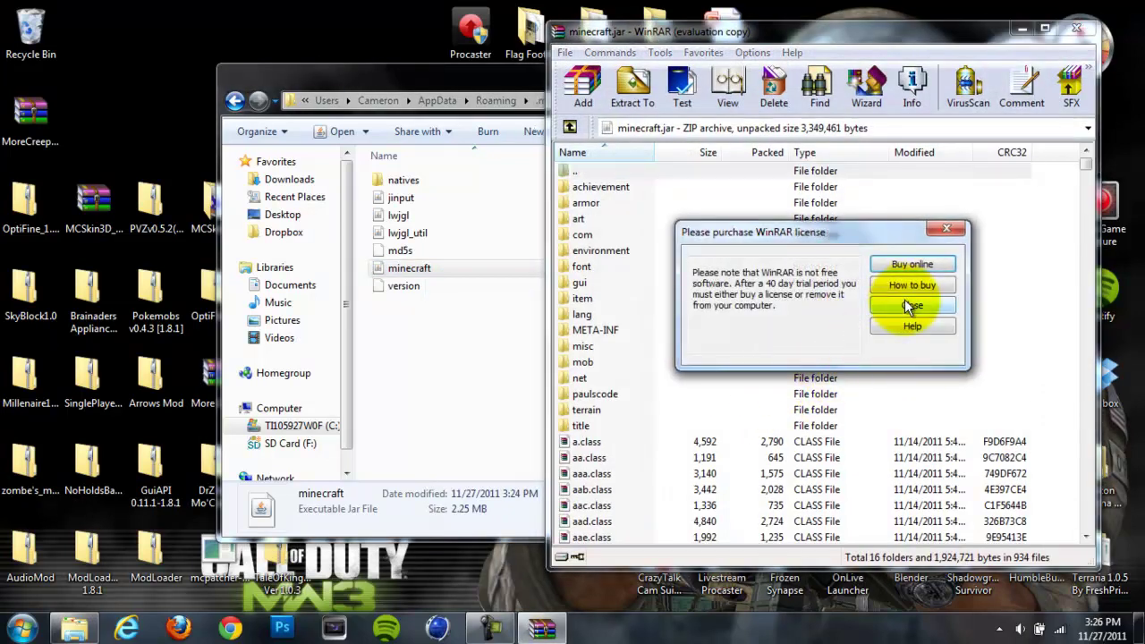
pyautogui.click(907, 305)
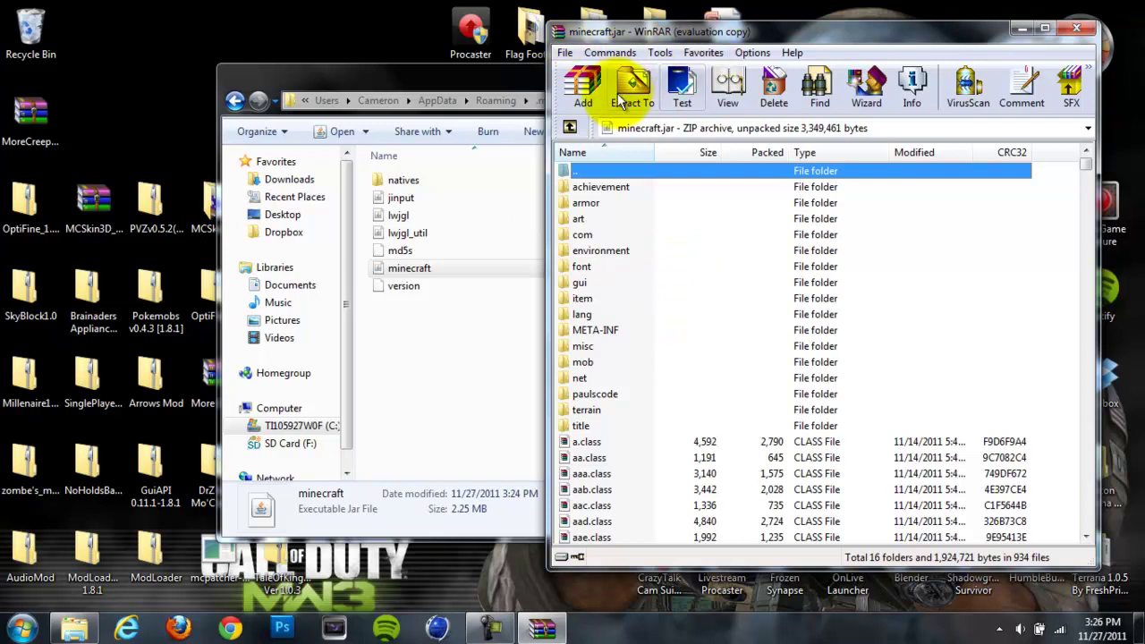
# Step: Delete the META-INF folder from the minecraft.jar archive
pyautogui.click(603, 330)
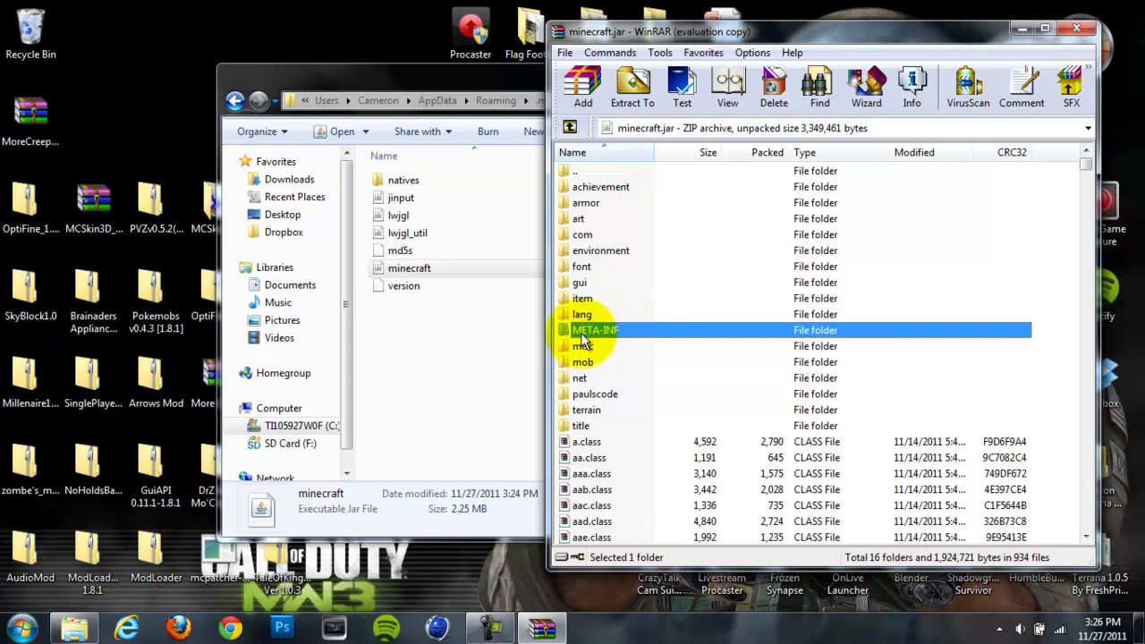
pyautogui.rightClick(629, 328)
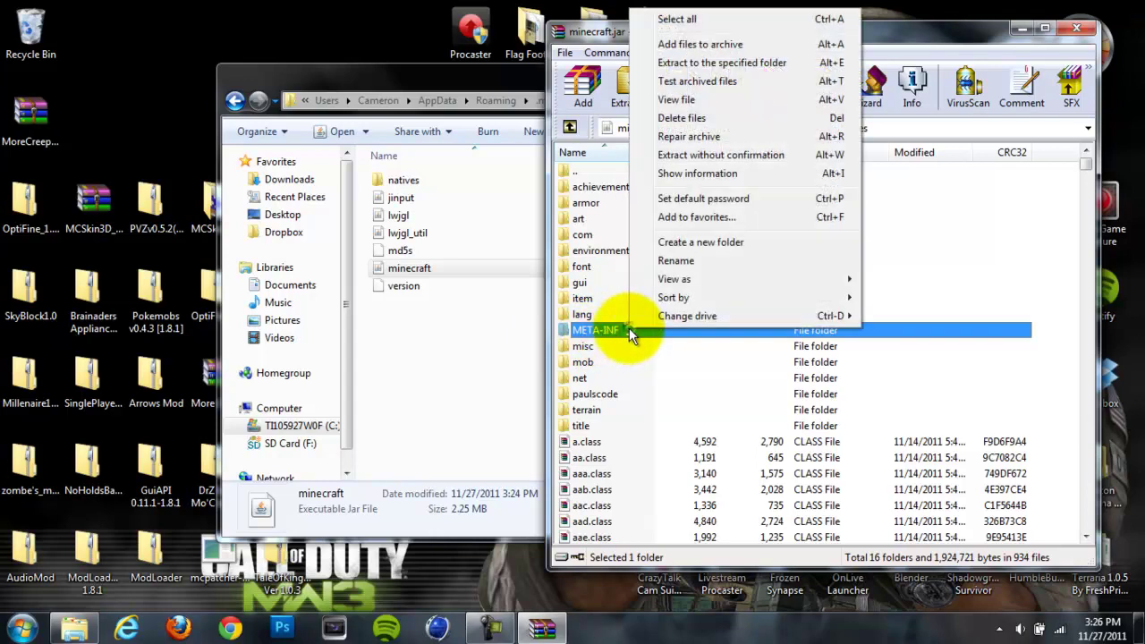
pyautogui.click(693, 116)
pyautogui.click(590, 372)
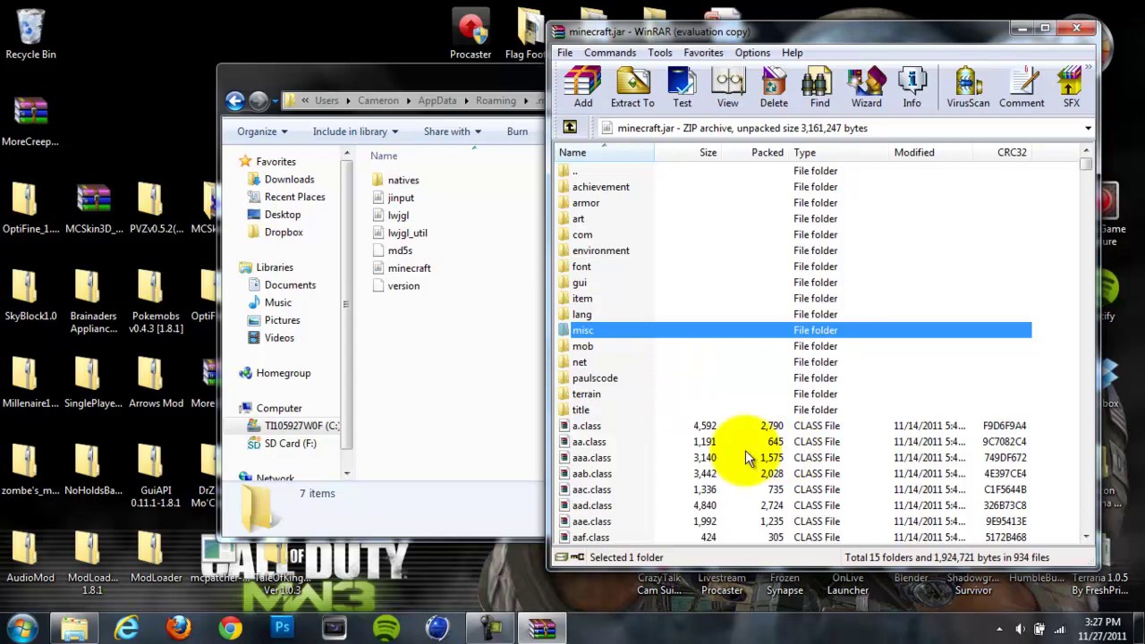
# Step: Minimize the bin folder window and shift the minecraft.jar window clear of the desktop mod folders
pyautogui.click(537, 77)
pyautogui.click(859, 72)
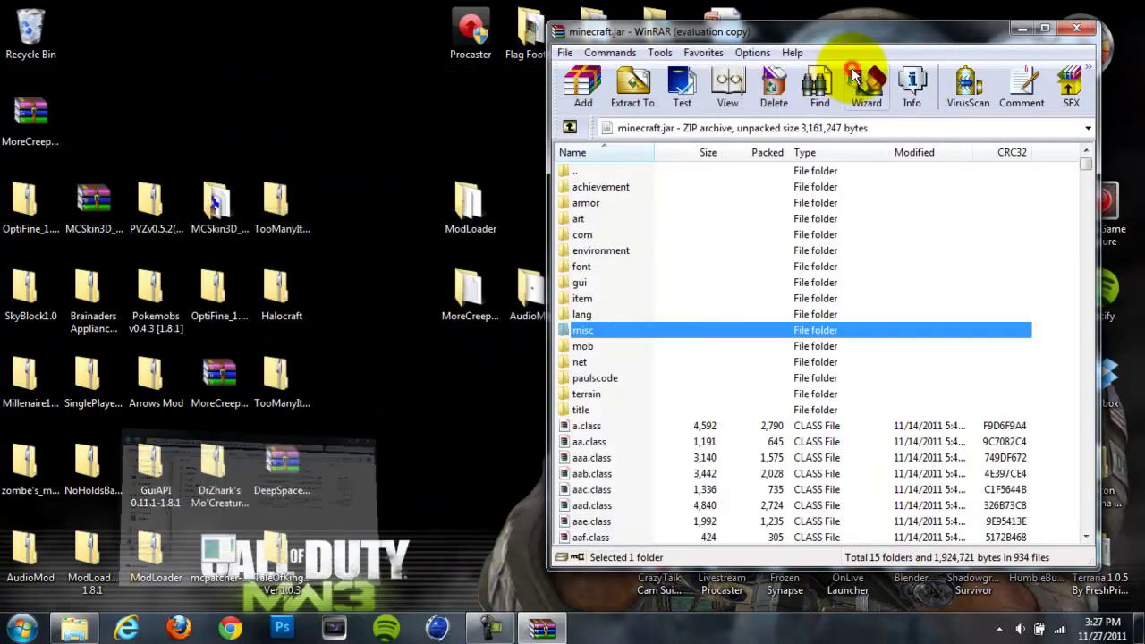
pyautogui.moveTo(640, 34); pyautogui.dragTo(672, 29)
# Step: Add all files from the desktop ModLoader folder to minecraft.jar, then close that folder and move it beside the MoreCreeps archive
pyautogui.click(481, 228)
pyautogui.doubleClick(481, 227)
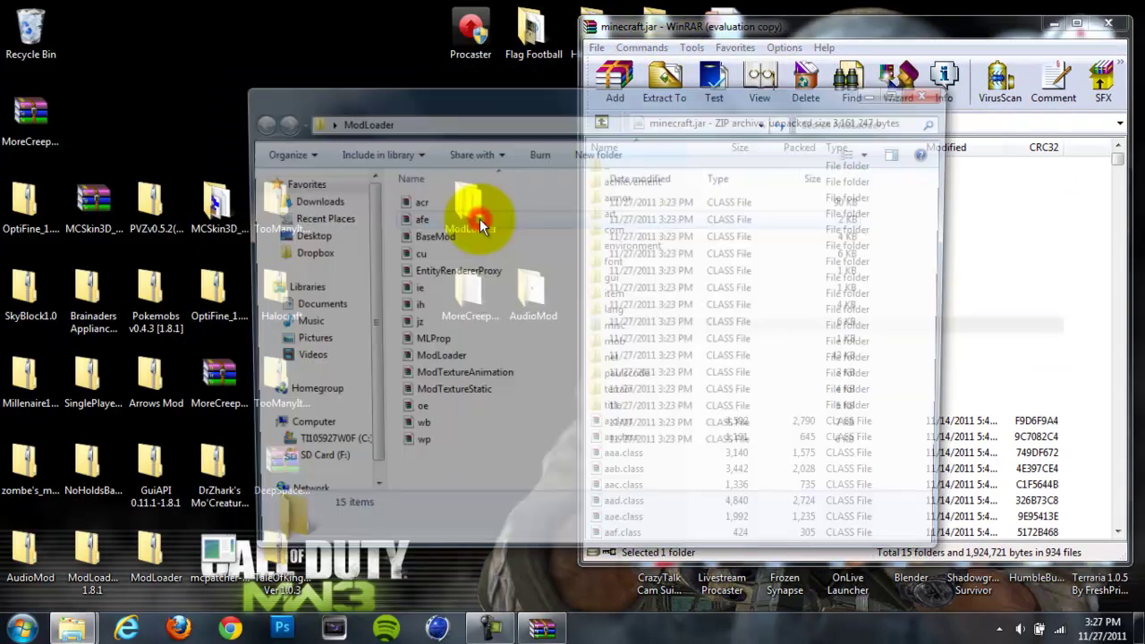
pyautogui.moveTo(477, 480); pyautogui.dragTo(1075, 425)
pyautogui.click(780, 503)
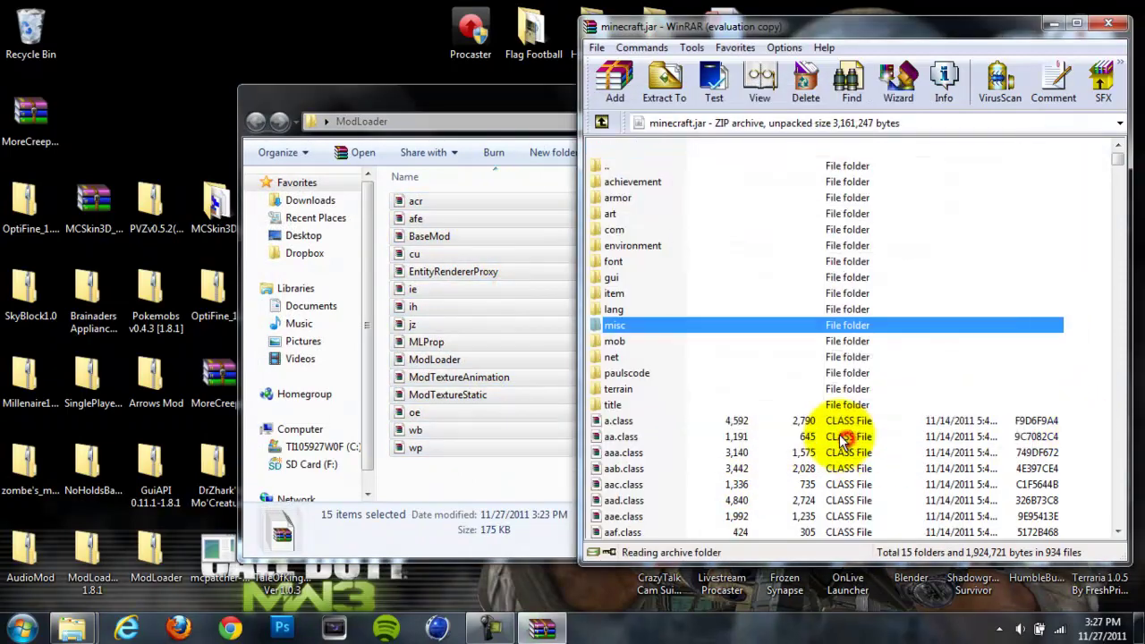
pyautogui.click(542, 105)
pyautogui.click(930, 92)
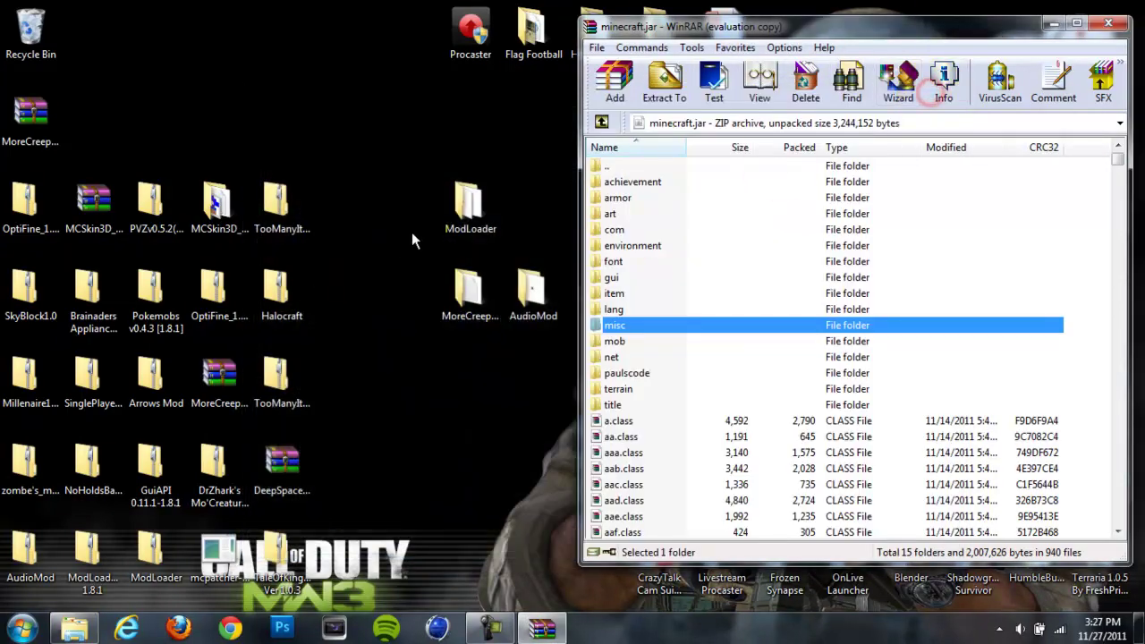
pyautogui.moveTo(468, 224); pyautogui.dragTo(97, 121)
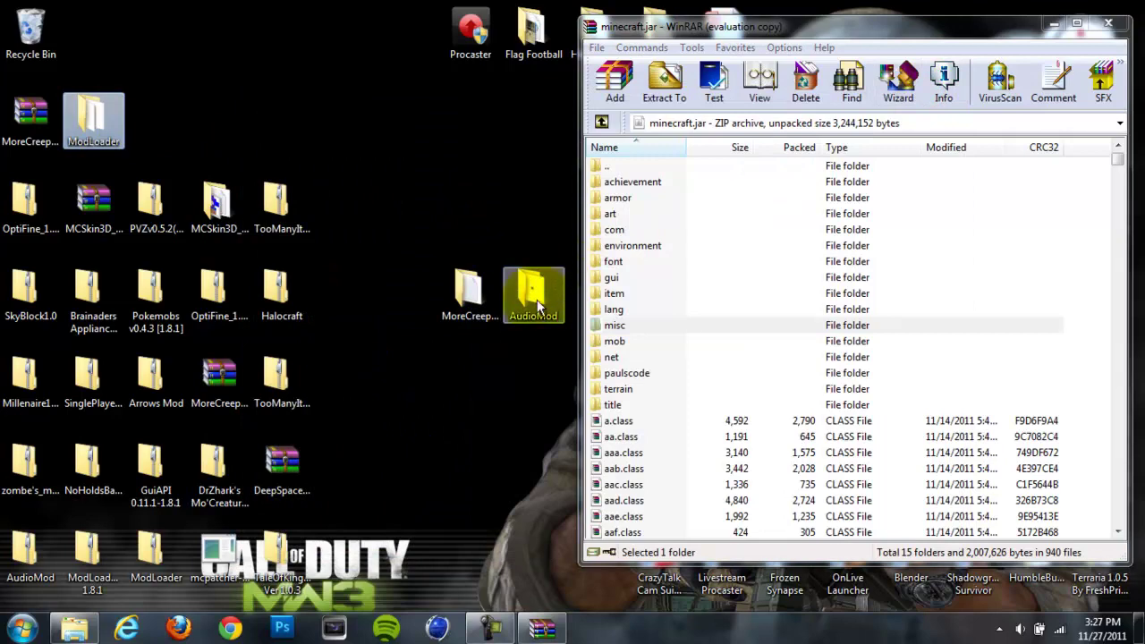
# Step: Add ibxm, paulscode and ahm from the AudioMod folder to minecraft.jar, then close that folder and move it beside ModLoader
pyautogui.doubleClick(537, 299)
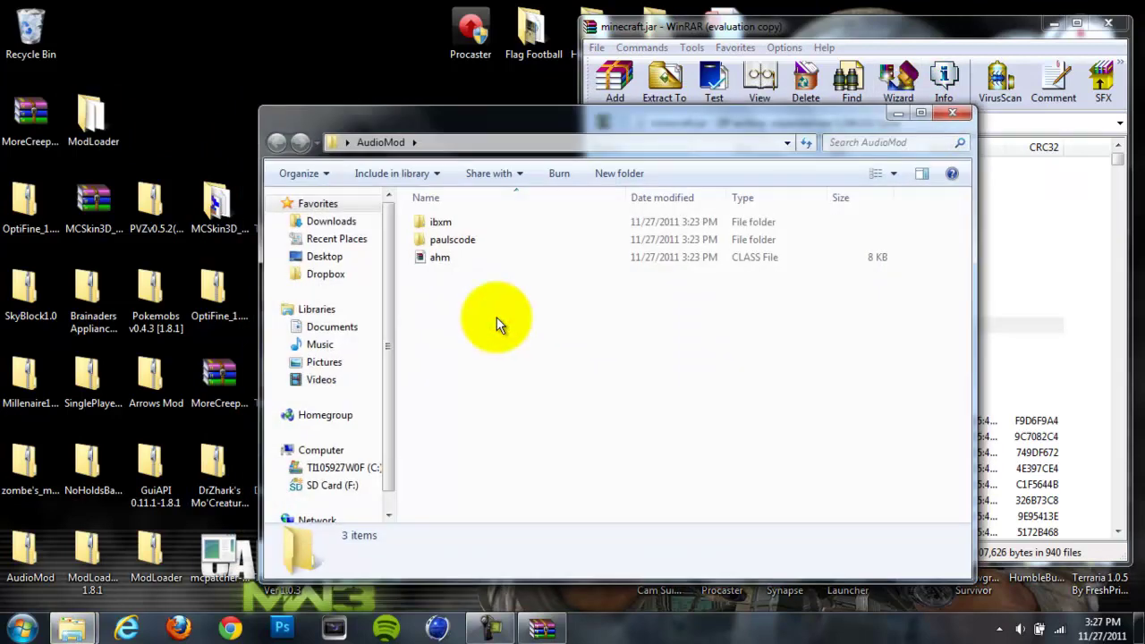
pyautogui.moveTo(496, 317); pyautogui.dragTo(1095, 419)
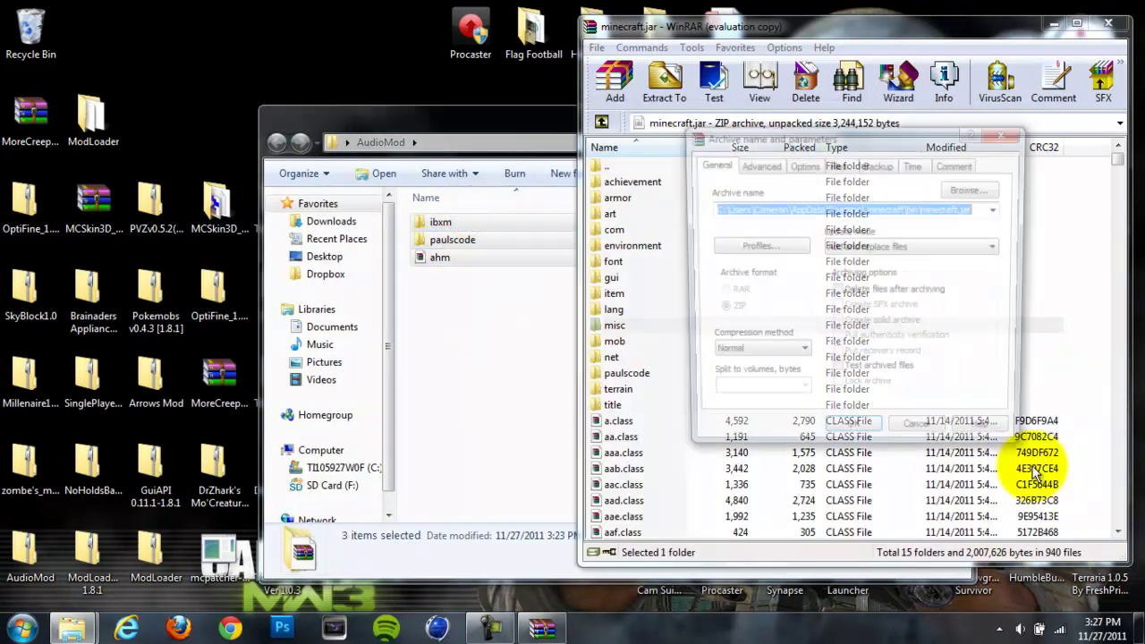
pyautogui.click(857, 437)
pyautogui.click(540, 124)
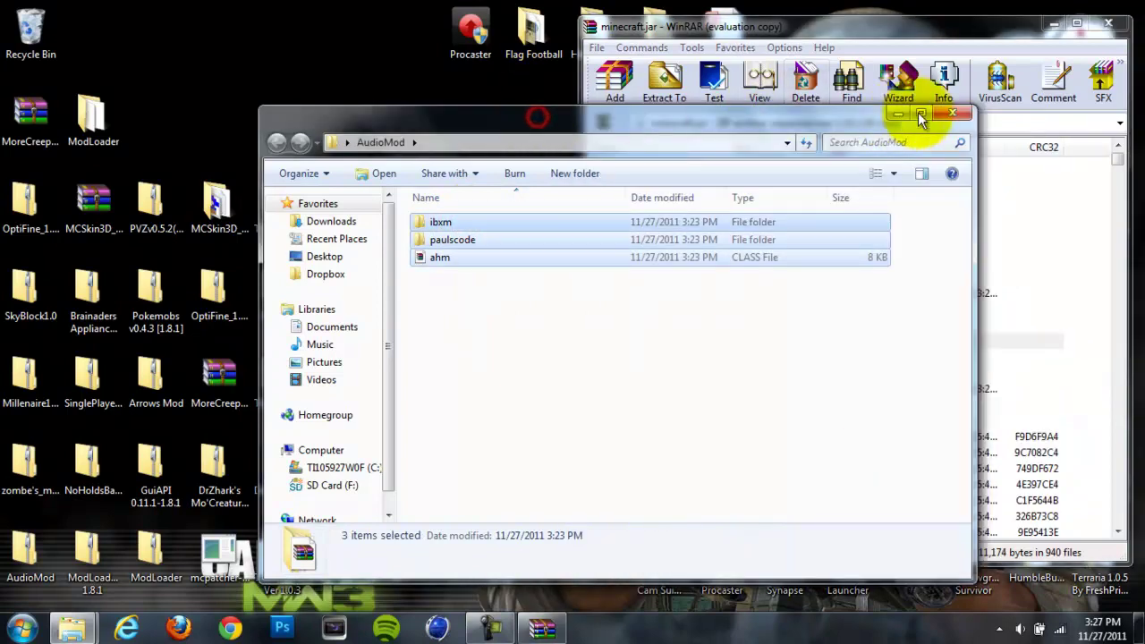
pyautogui.click(954, 112)
pyautogui.moveTo(530, 286); pyautogui.dragTo(166, 125)
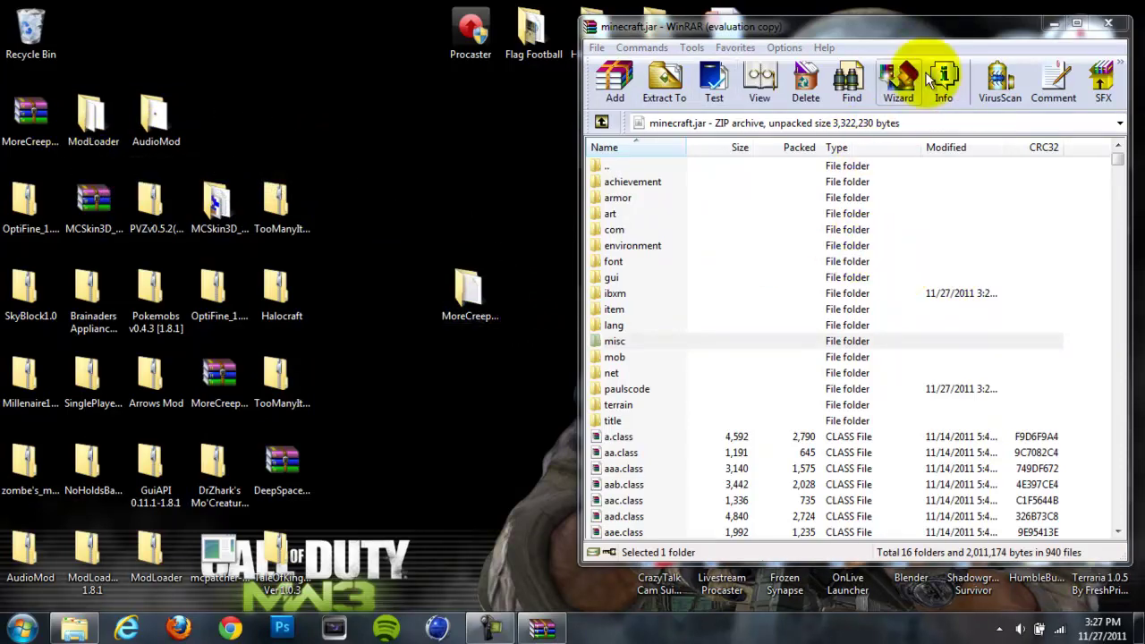
# Step: Close the minecraft.jar archive and bring back the minimized bin folder window
pyautogui.click(1109, 24)
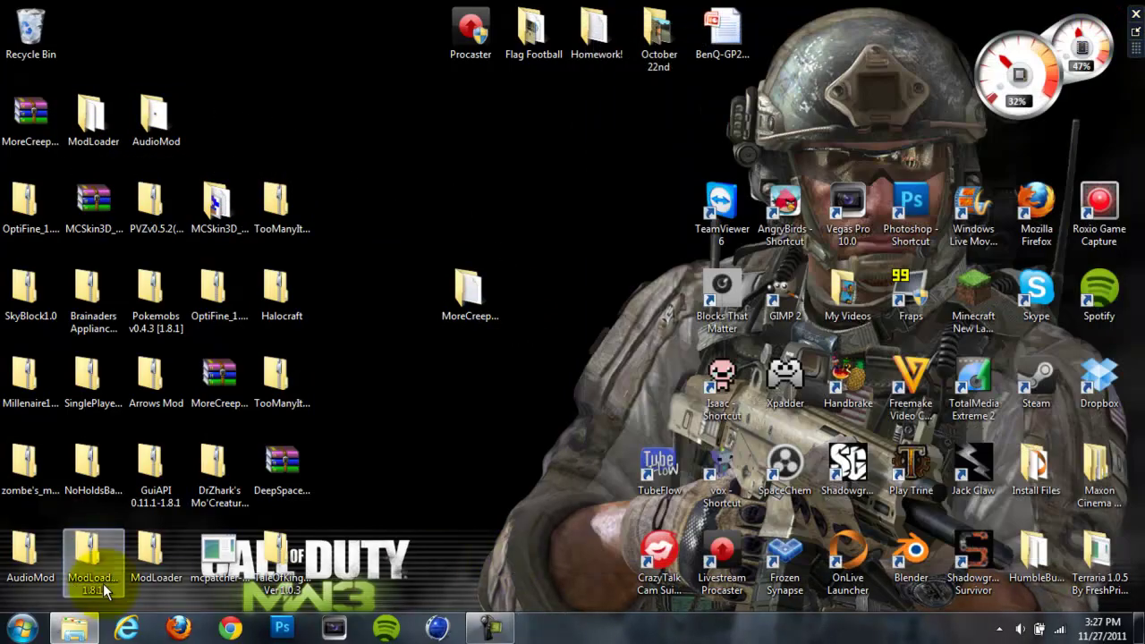
pyautogui.click(75, 629)
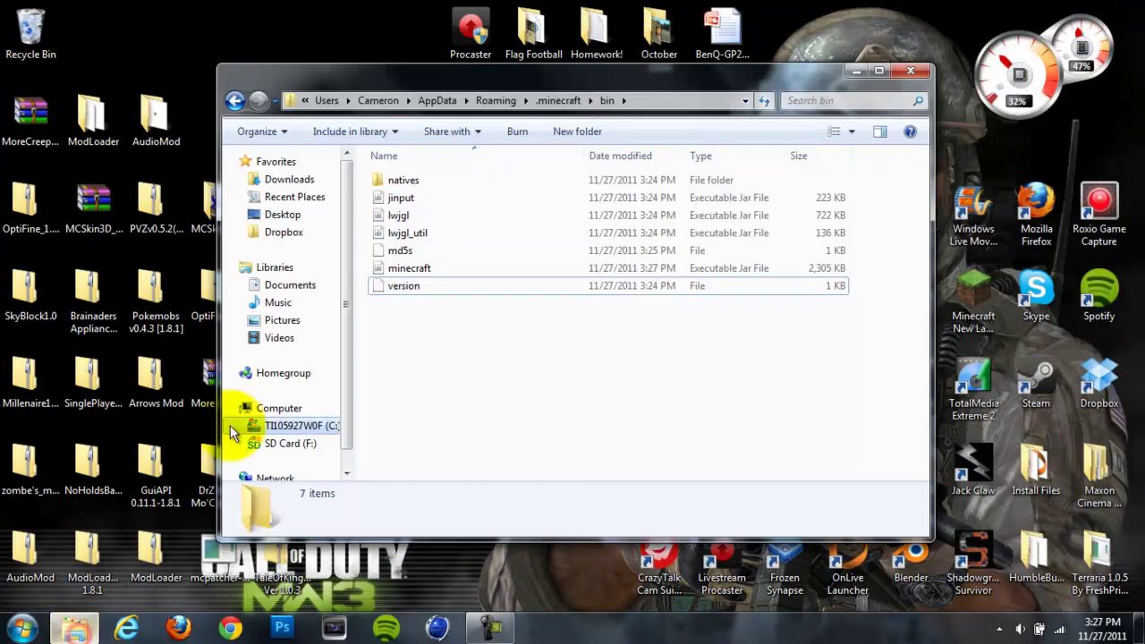
# Step: Go back up to the .minecraft folder and create a new folder named mods in it
pyautogui.click(234, 100)
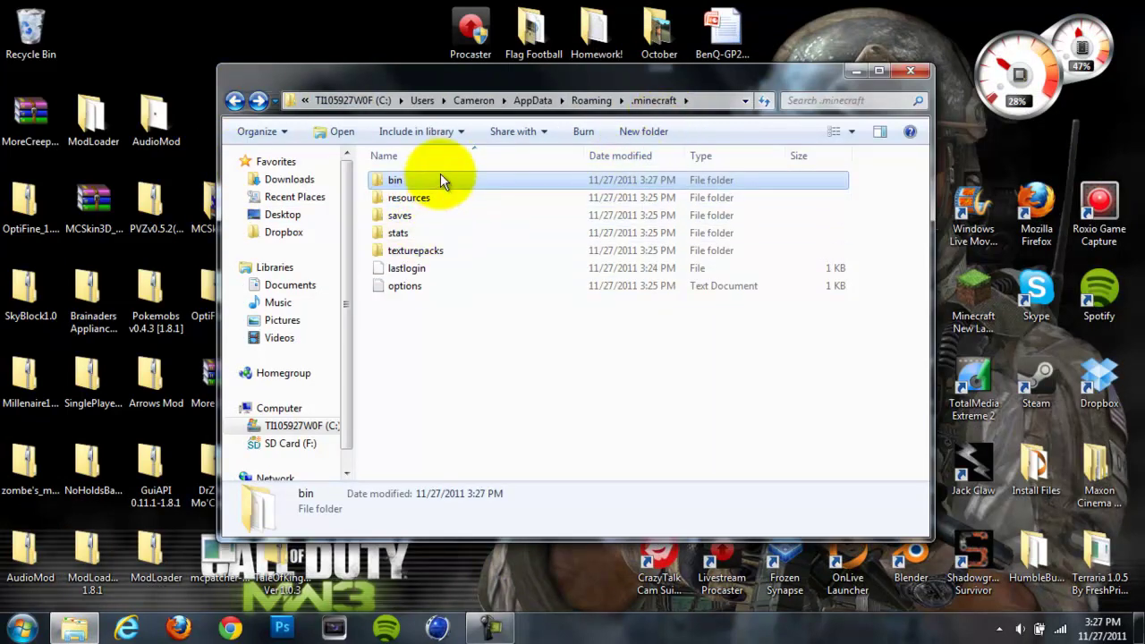
pyautogui.moveTo(477, 83); pyautogui.dragTo(607, 77)
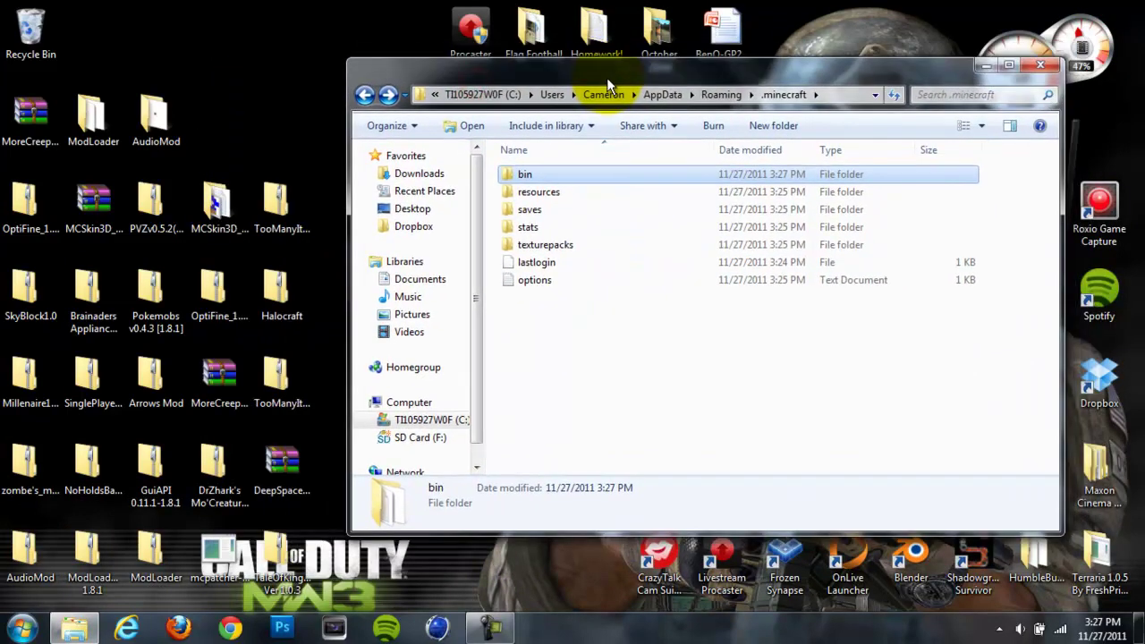
pyautogui.rightClick(579, 339)
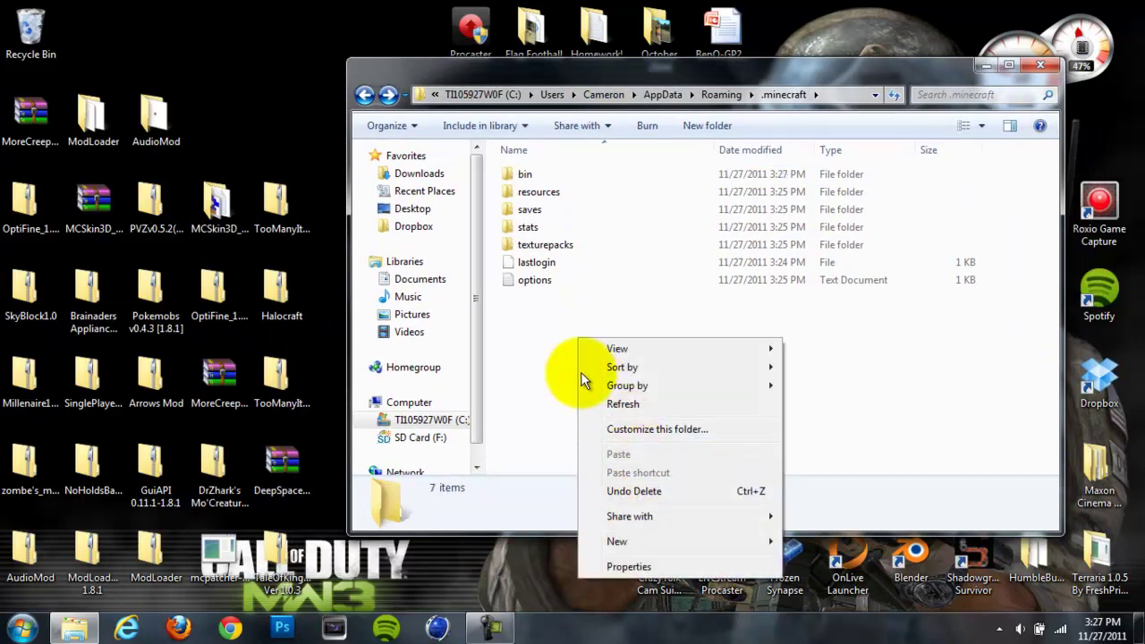
pyautogui.rightClick(528, 330)
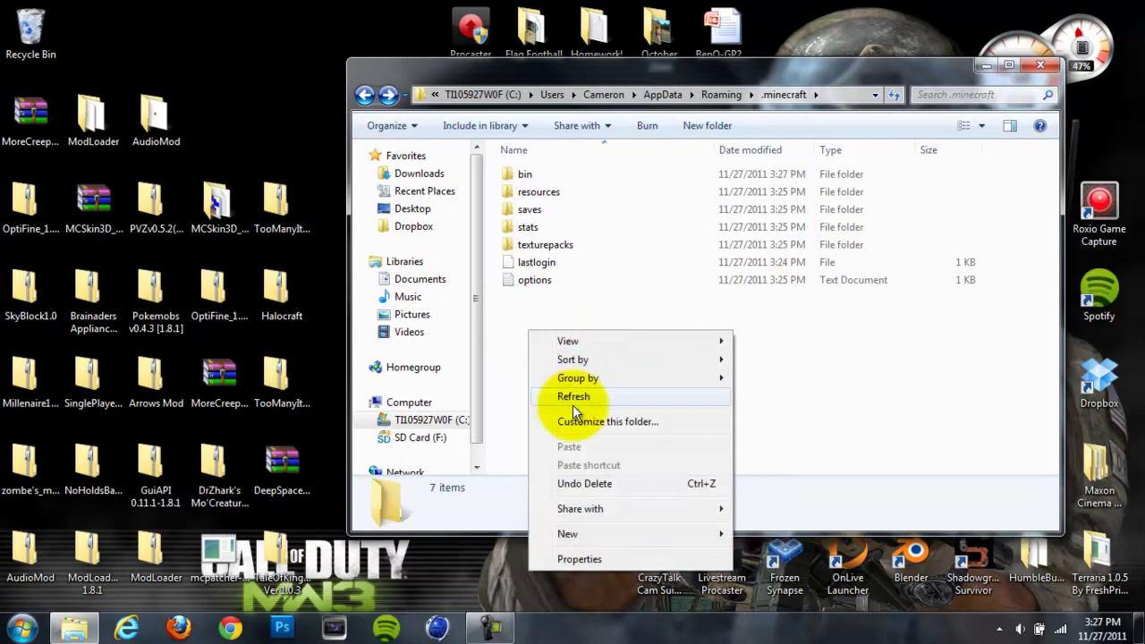
pyautogui.moveTo(568, 534)
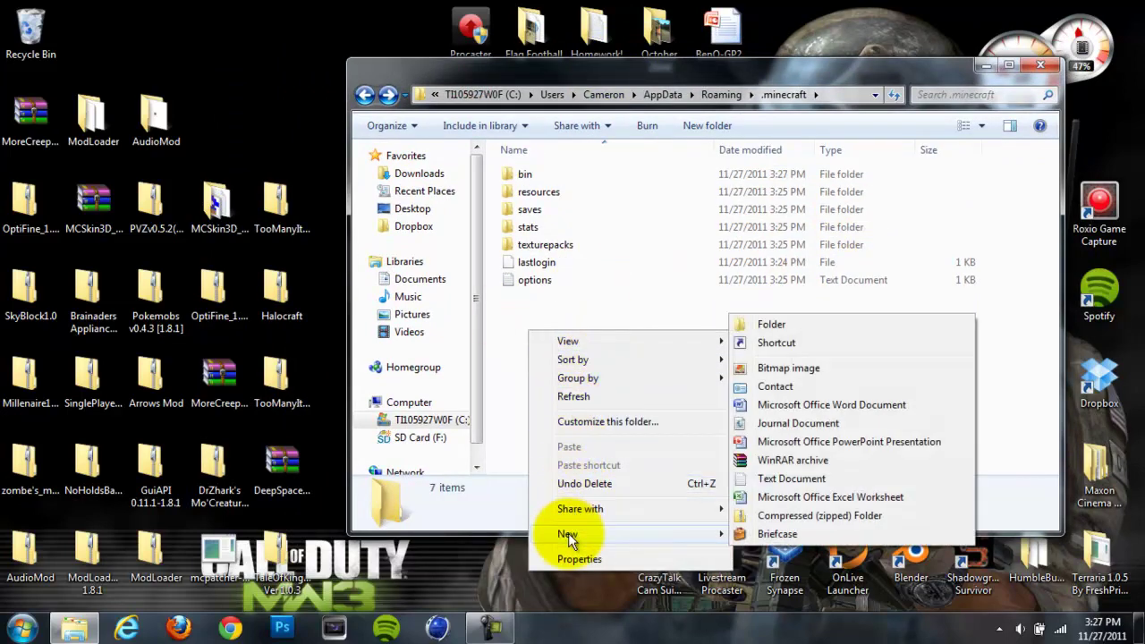
pyautogui.click(769, 325)
pyautogui.write('mods')
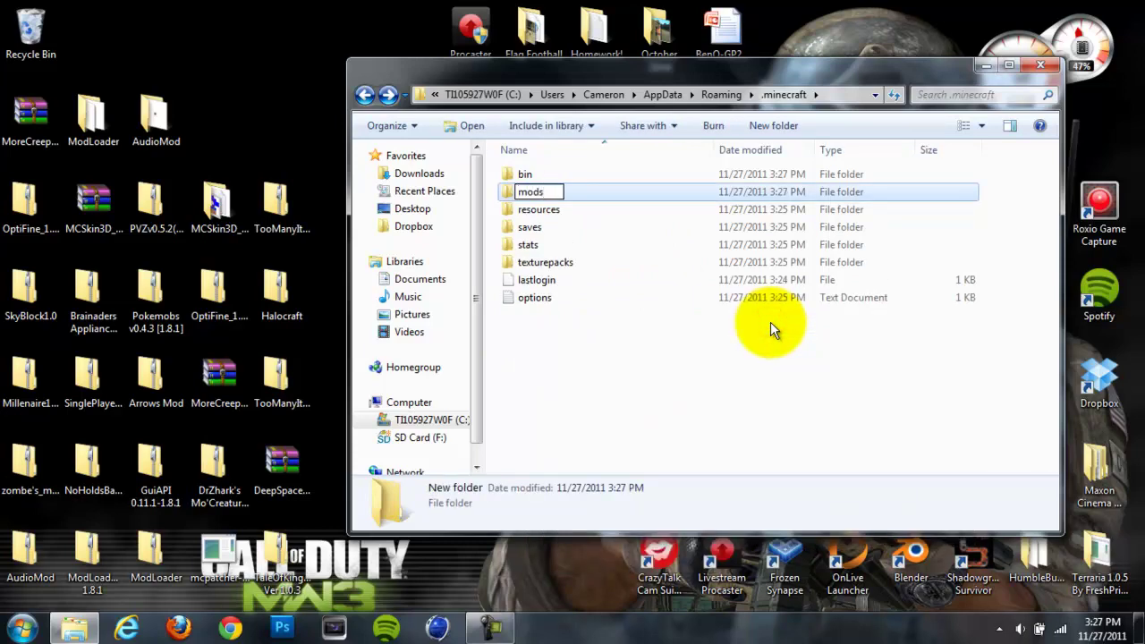
pyautogui.press('Return')
pyautogui.click(771, 324)
# Step: Move the MoreCreepsAndWeirdos archive from the mods folder inside the desktop MoreCreeps-2.42 folder into the .minecraft mods folder
pyautogui.moveTo(617, 78); pyautogui.dragTo(778, 91)
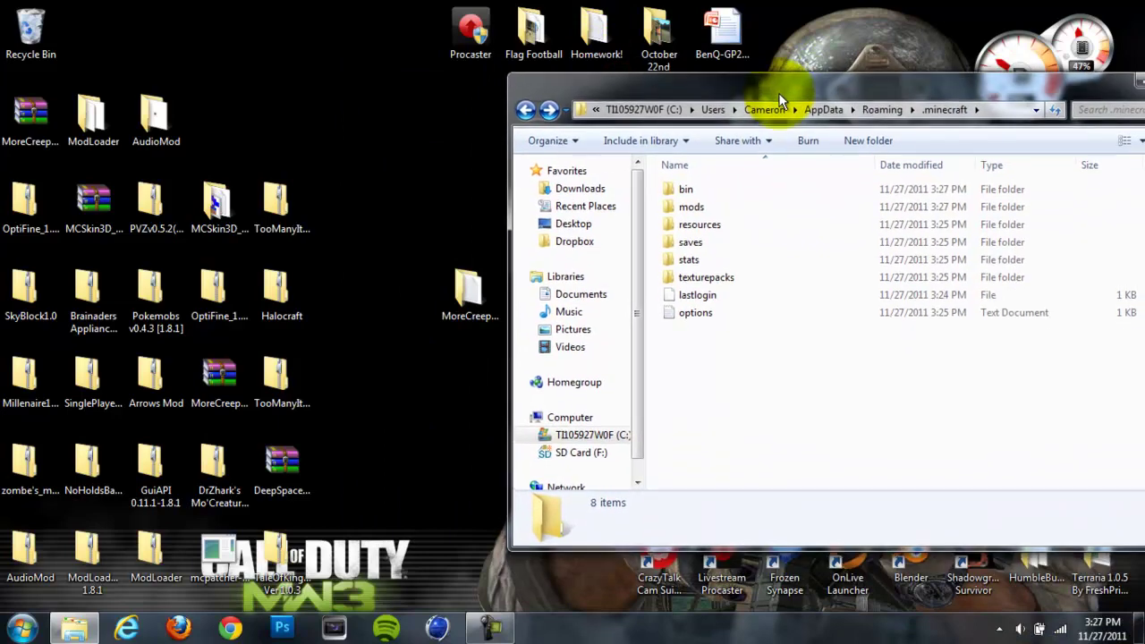
pyautogui.doubleClick(483, 302)
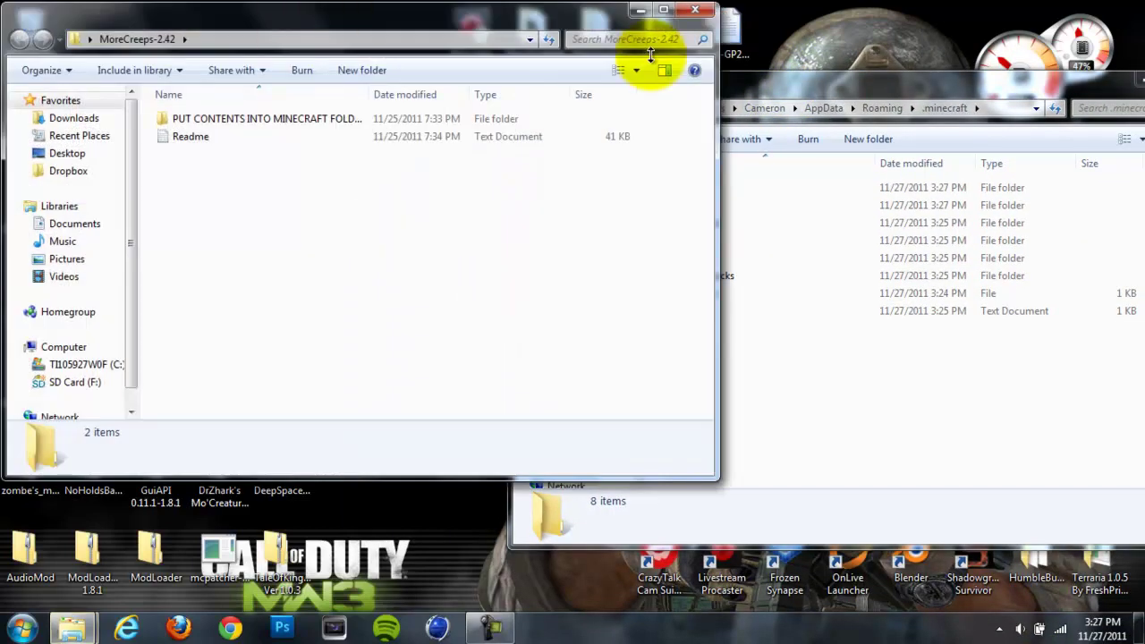
pyautogui.doubleClick(258, 123)
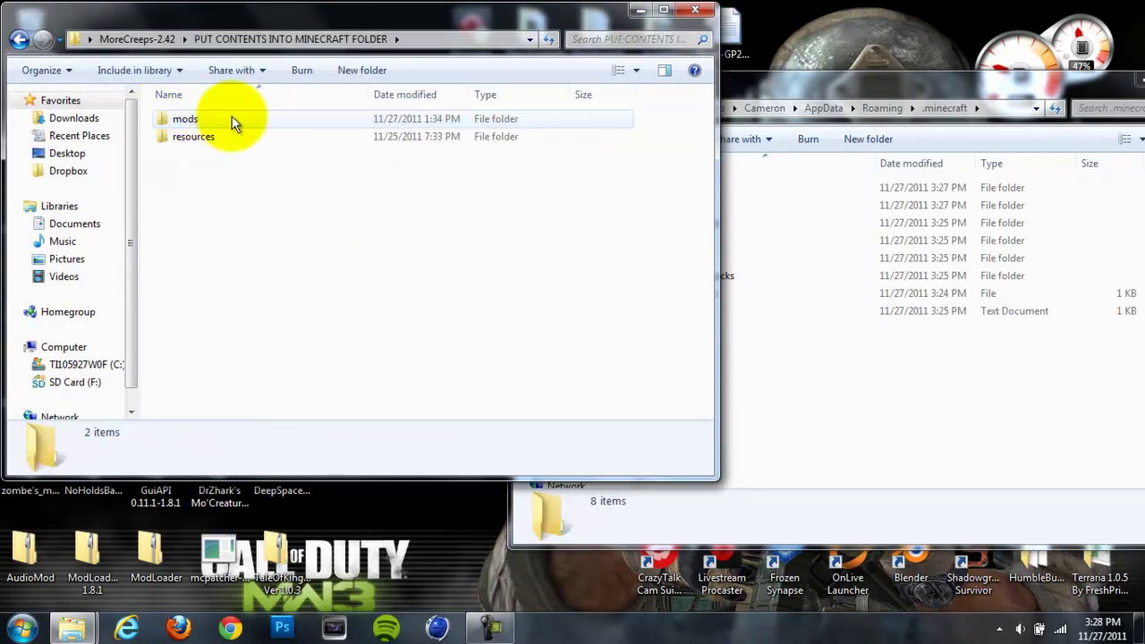
pyautogui.doubleClick(208, 120)
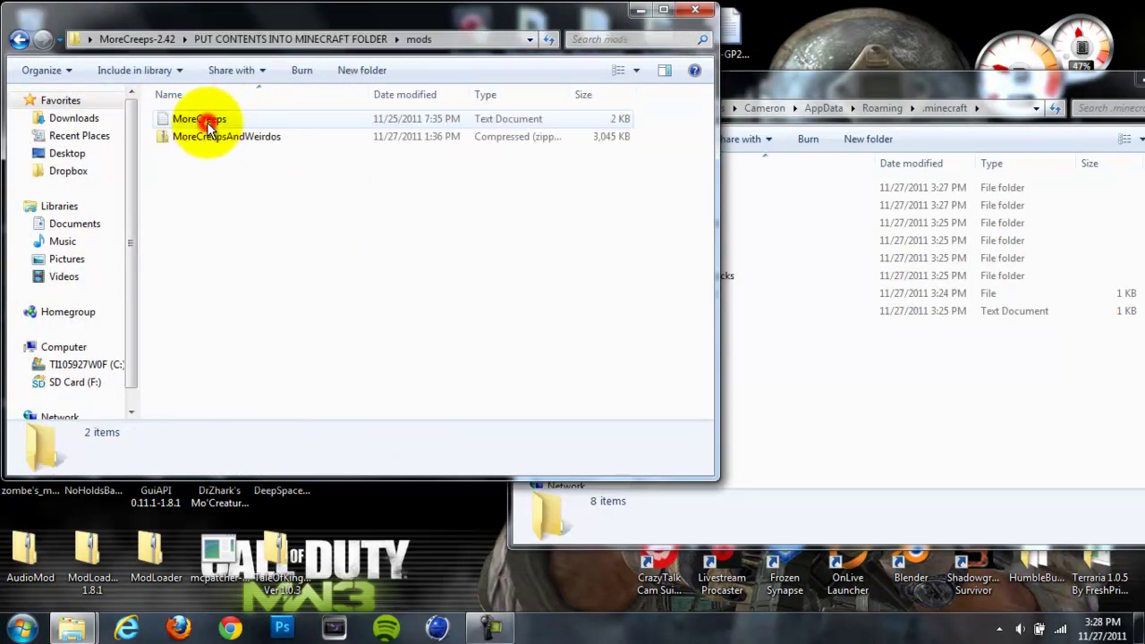
pyautogui.click(837, 90)
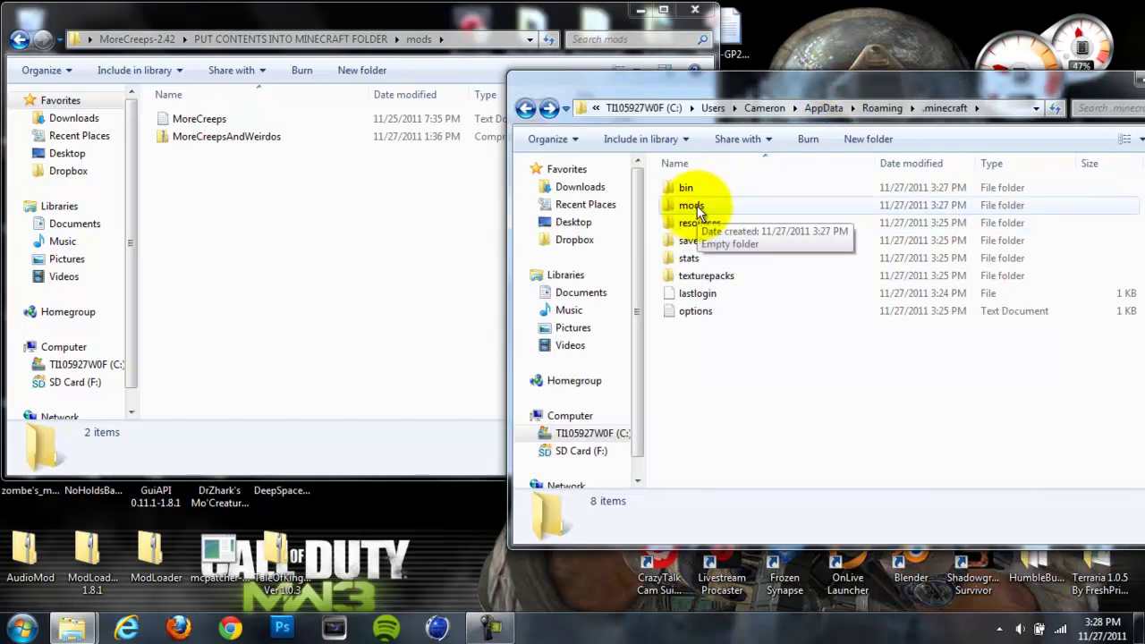
pyautogui.doubleClick(696, 207)
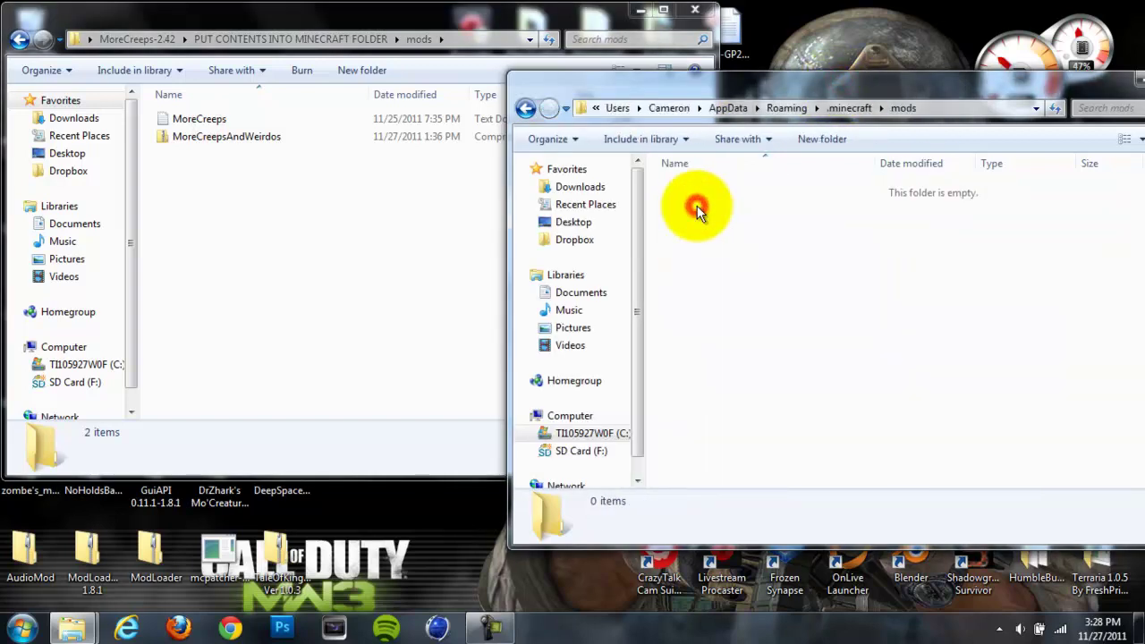
pyautogui.moveTo(196, 134); pyautogui.dragTo(728, 267)
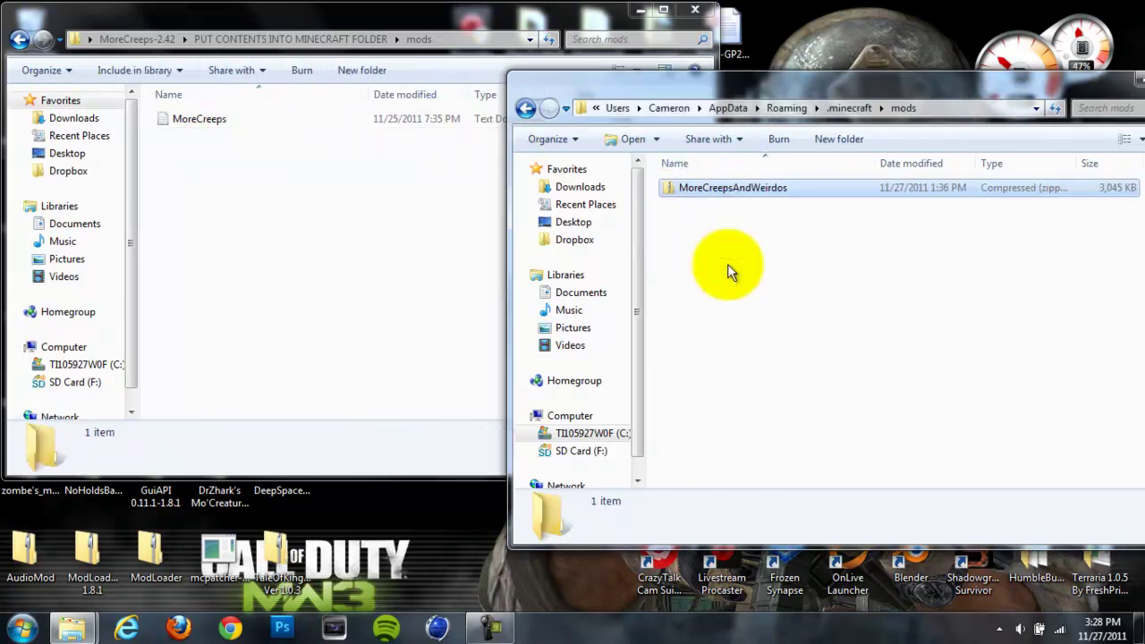
# Step: Move the mod folder from the MoreCreeps-2.42 resources folder into the .minecraft resources folder
pyautogui.click(19, 41)
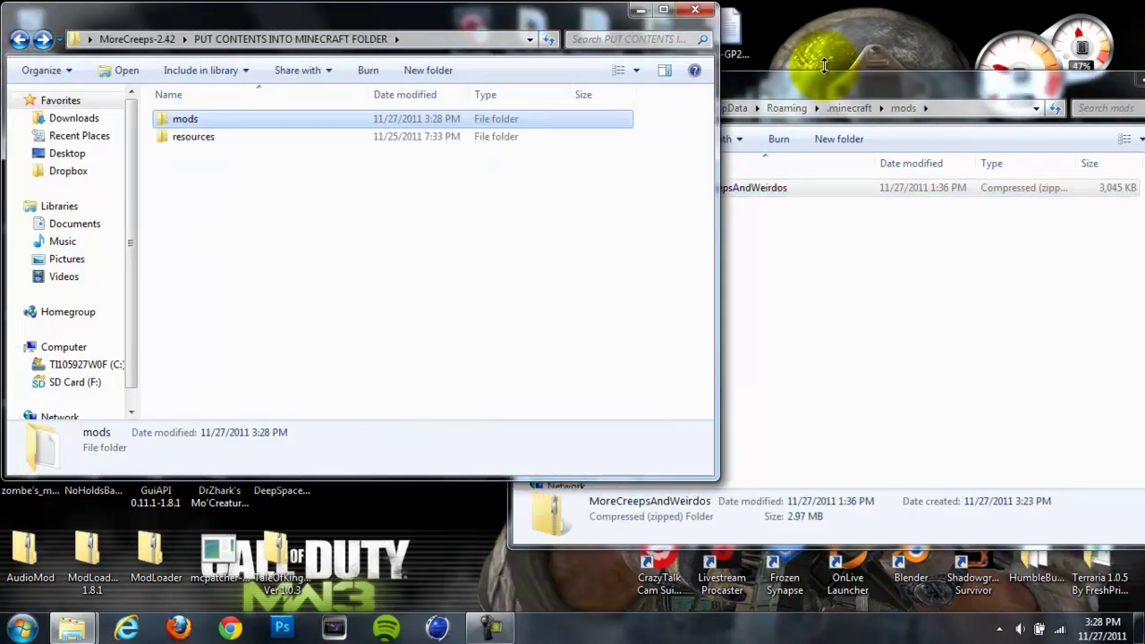
pyautogui.click(526, 108)
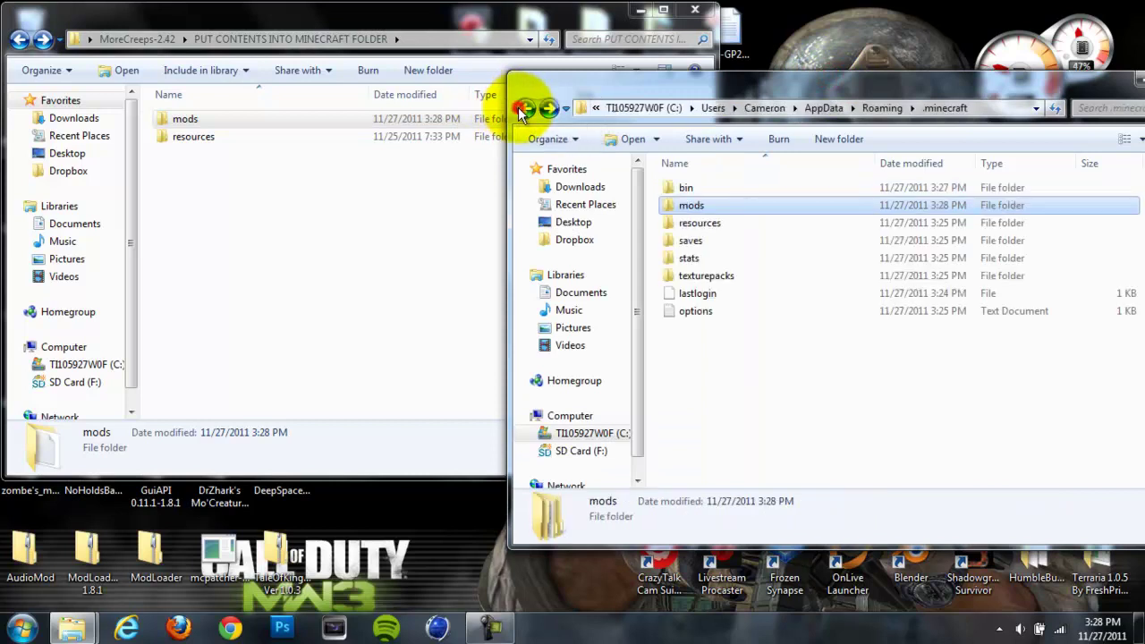
pyautogui.doubleClick(725, 224)
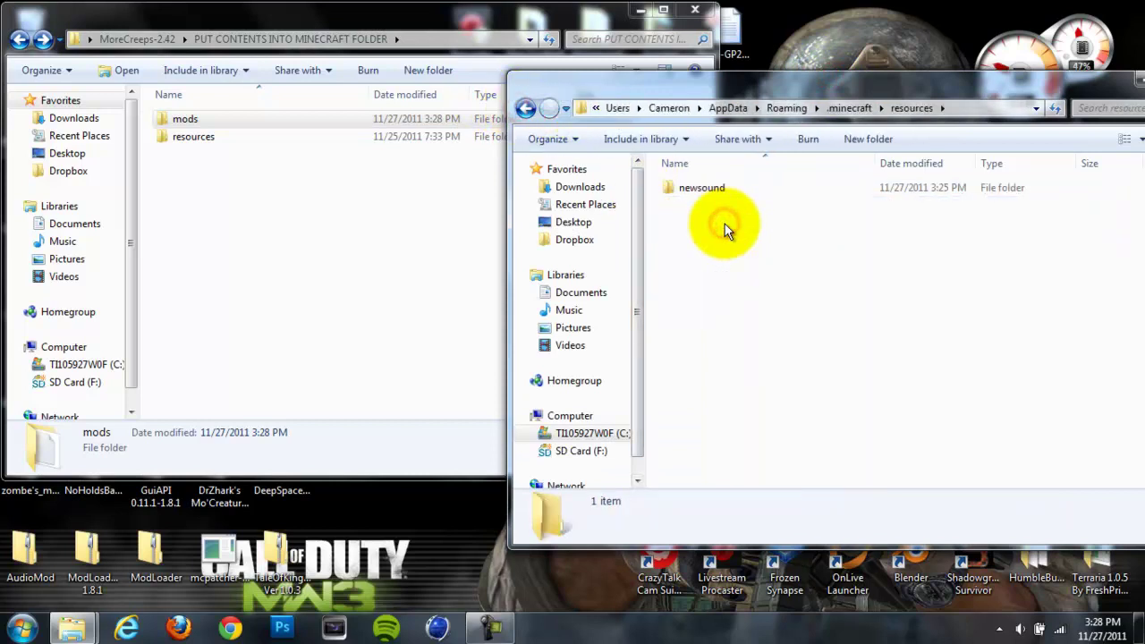
pyautogui.doubleClick(251, 139)
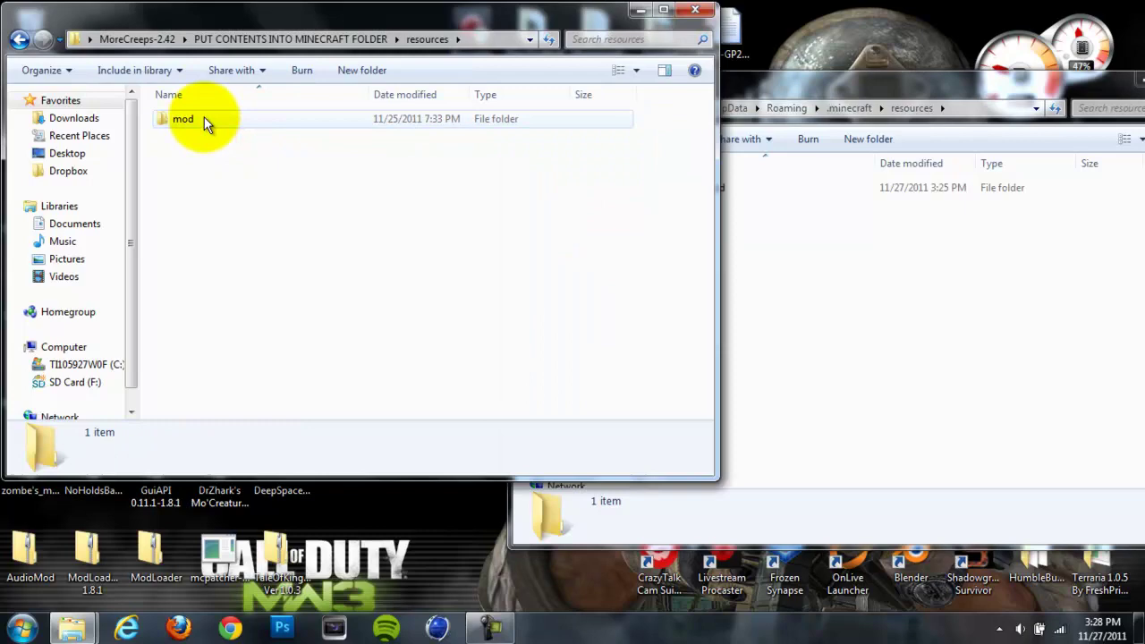
pyautogui.moveTo(204, 117); pyautogui.dragTo(866, 294)
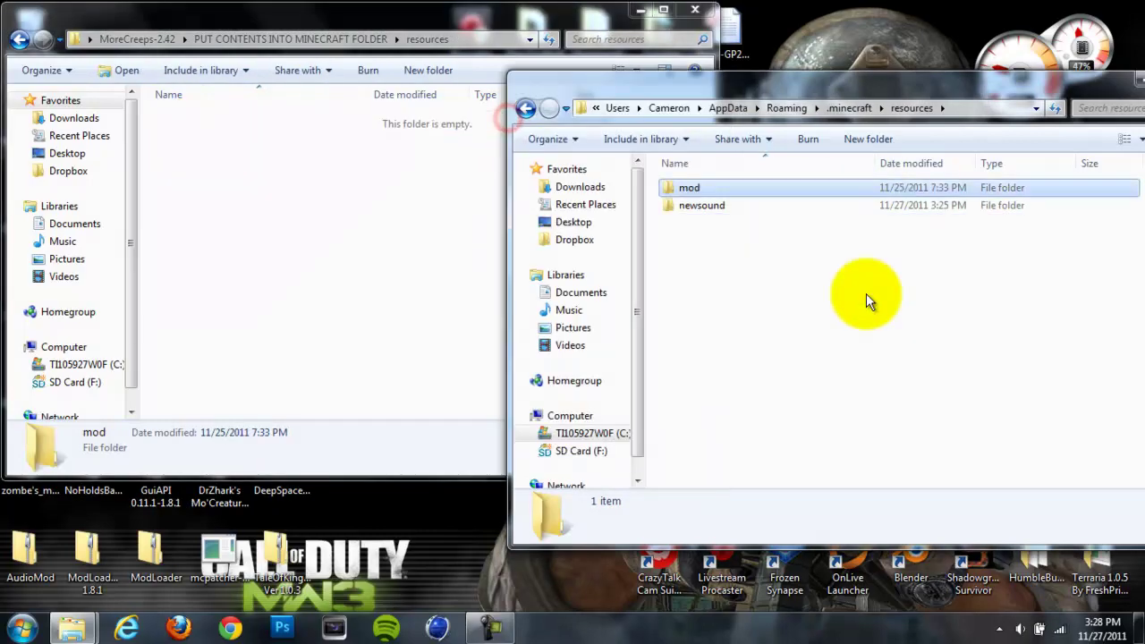
# Step: Close both folder windows and place the MoreCreeps-2.42 folder beside AudioMod on the desktop
pyautogui.click(695, 10)
pyautogui.moveTo(835, 80); pyautogui.dragTo(582, 64)
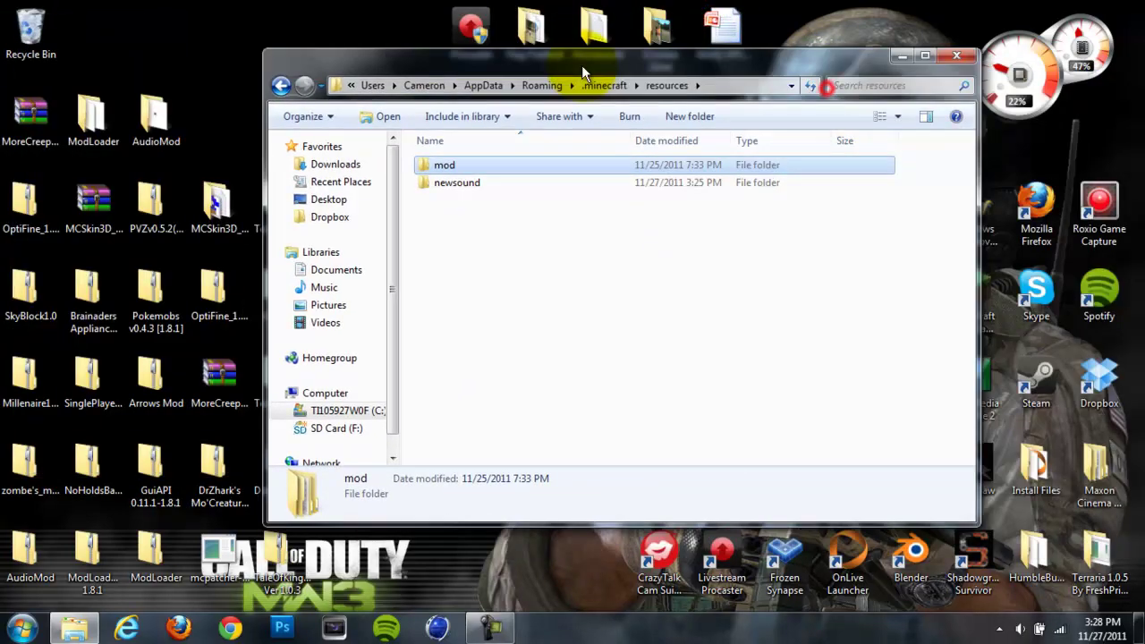
pyautogui.click(958, 55)
pyautogui.moveTo(461, 298); pyautogui.dragTo(211, 133)
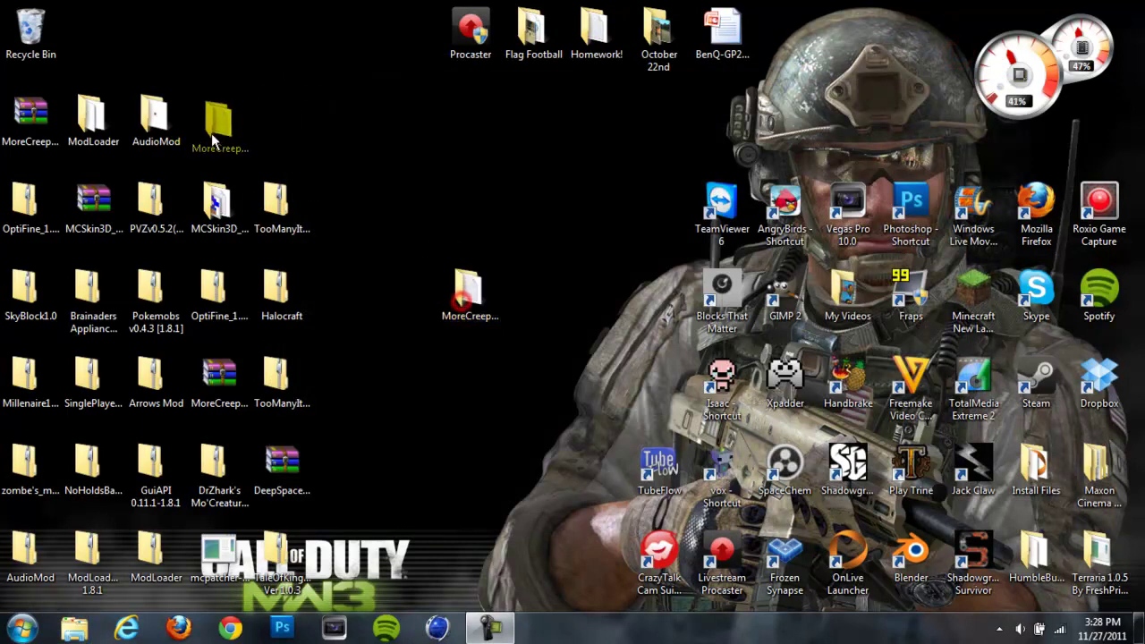
pyautogui.click(440, 161)
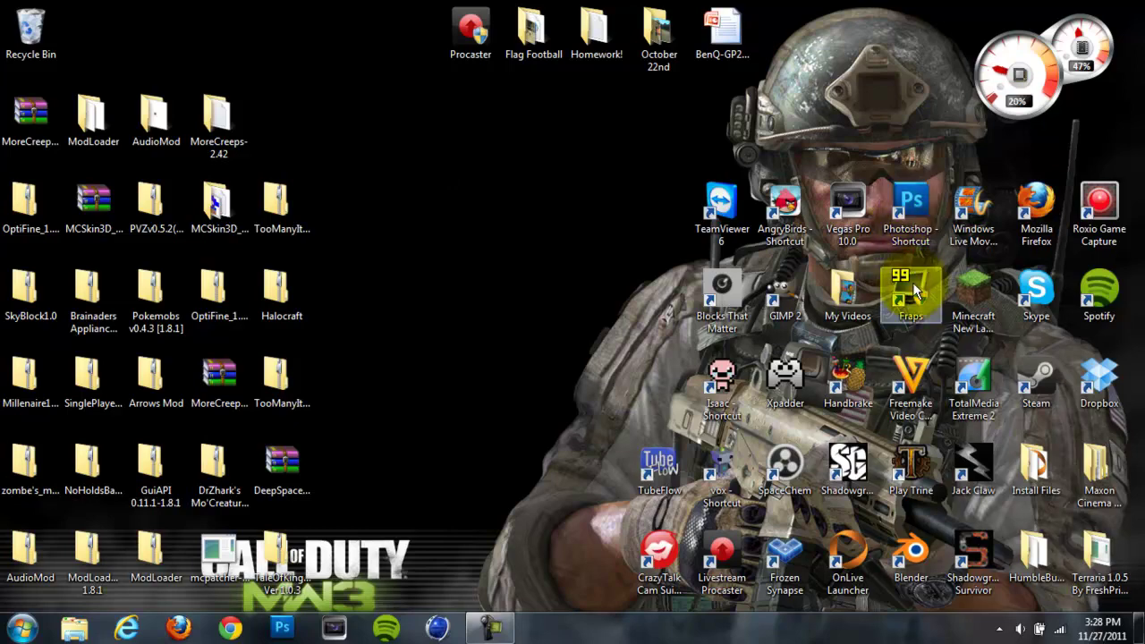
# Step: Launch Minecraft, log in with the saved account, and start creating a new singleplayer world
pyautogui.doubleClick(974, 290)
pyautogui.click(617, 330)
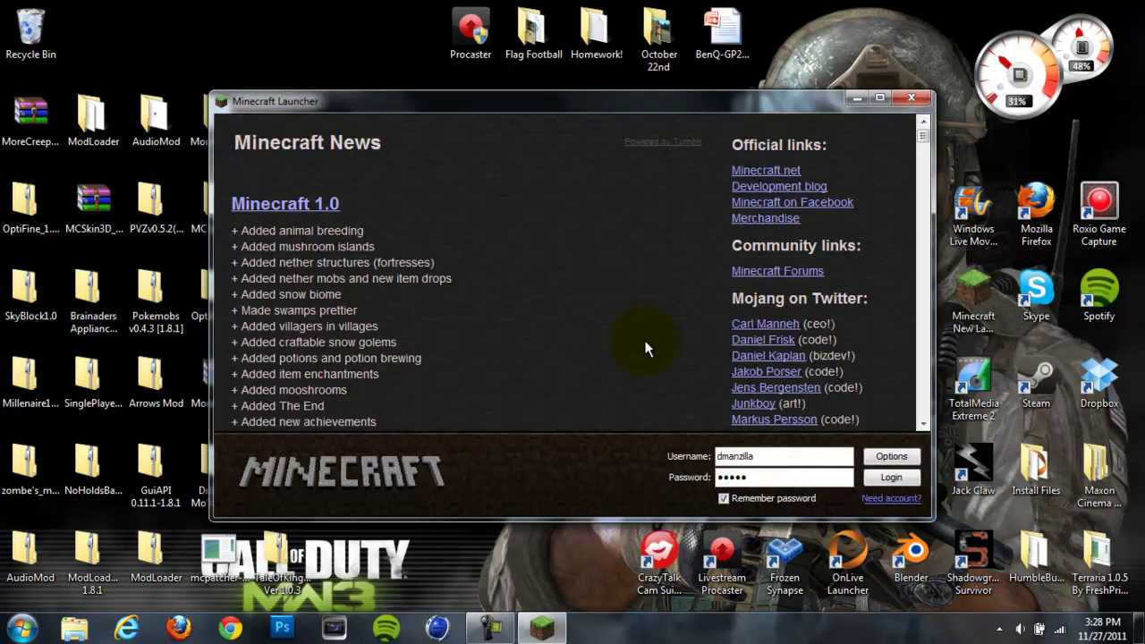
pyautogui.click(904, 480)
pyautogui.click(907, 481)
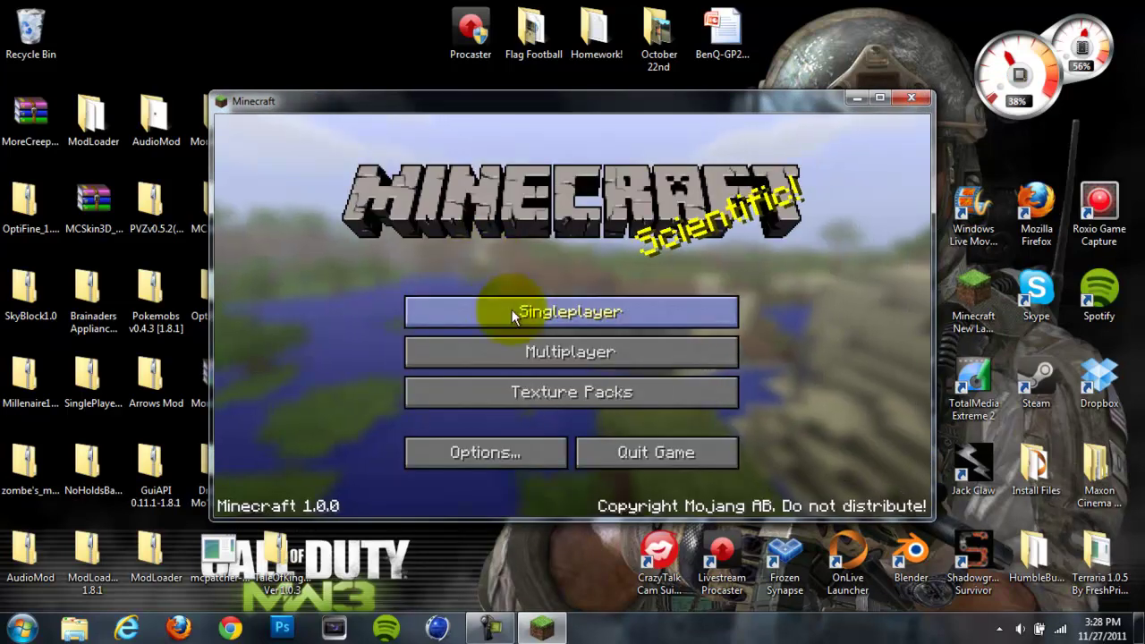
pyautogui.click(512, 310)
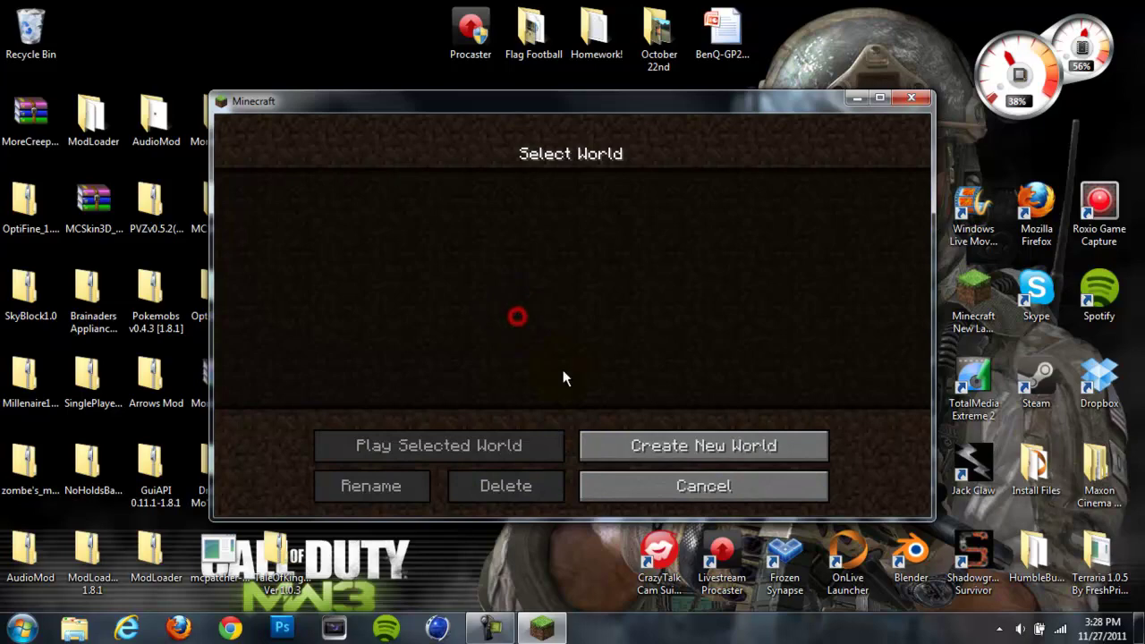
pyautogui.click(650, 447)
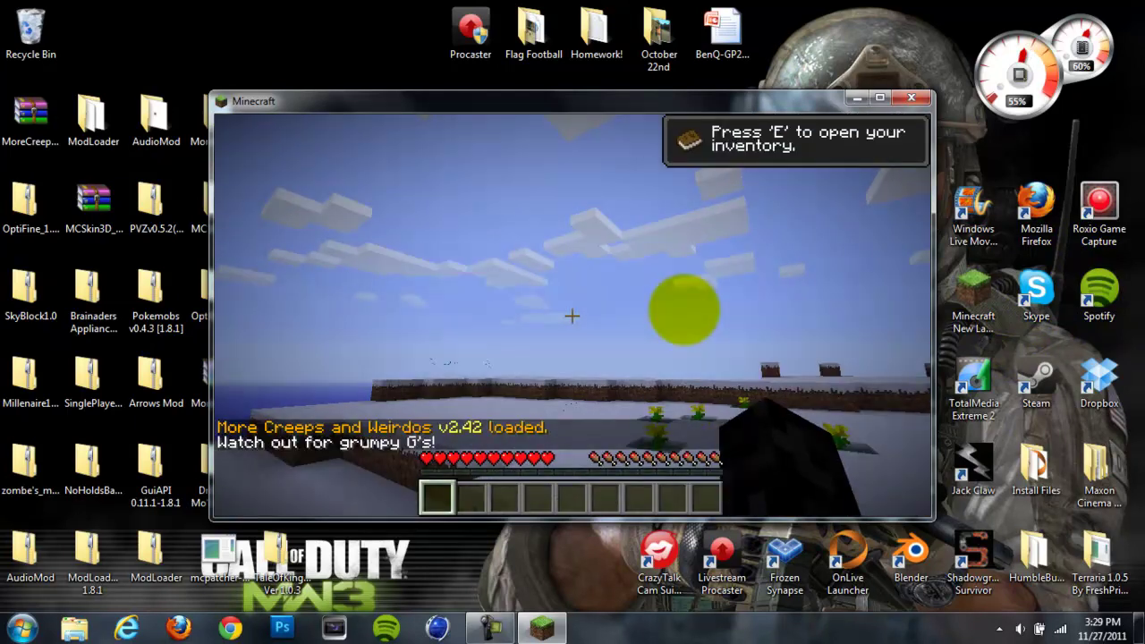
# Step: Walk across the snowy terrain to the mob in the striped suit and hat to view it up close
pyautogui.moveTo(573, 315)
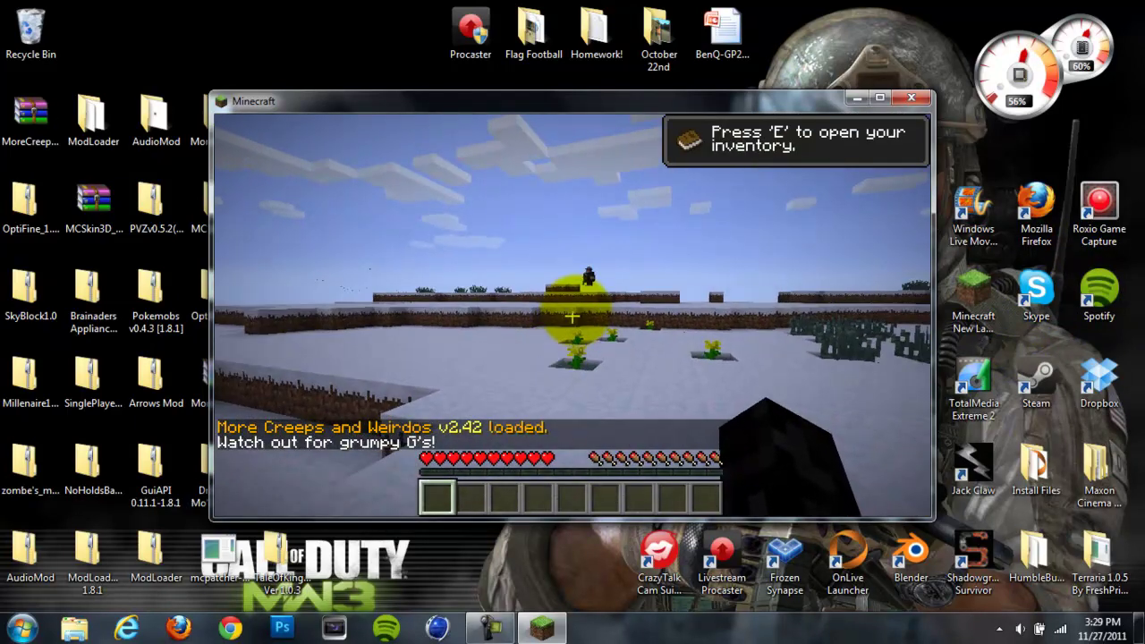
pyautogui.press('w')
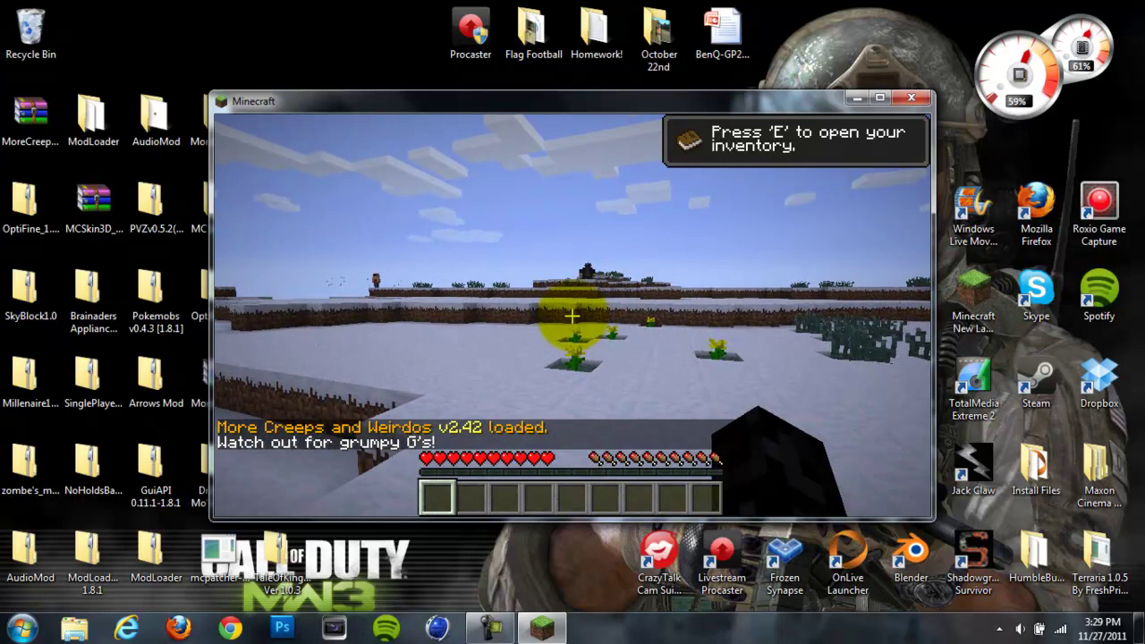
pyautogui.press('w')
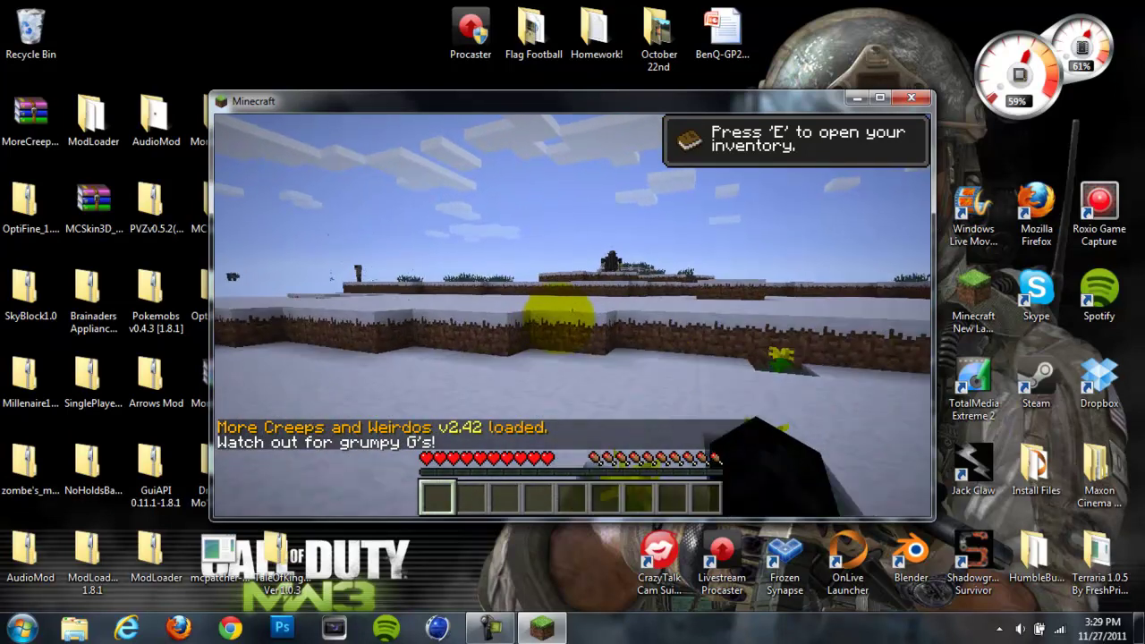
pyautogui.press('w')
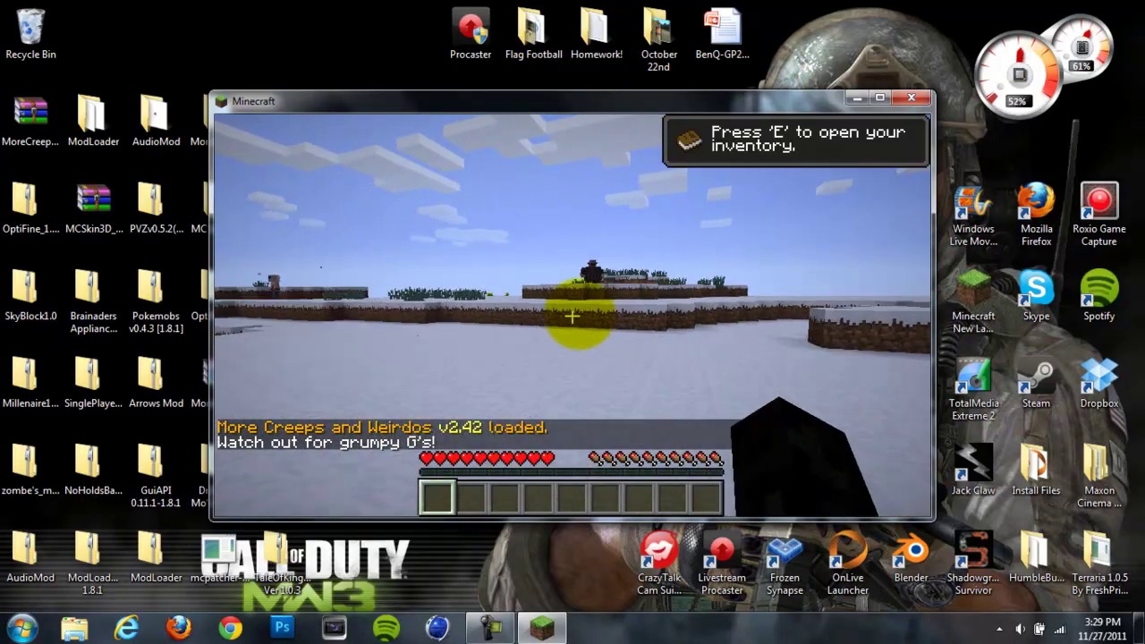
pyautogui.press('w')
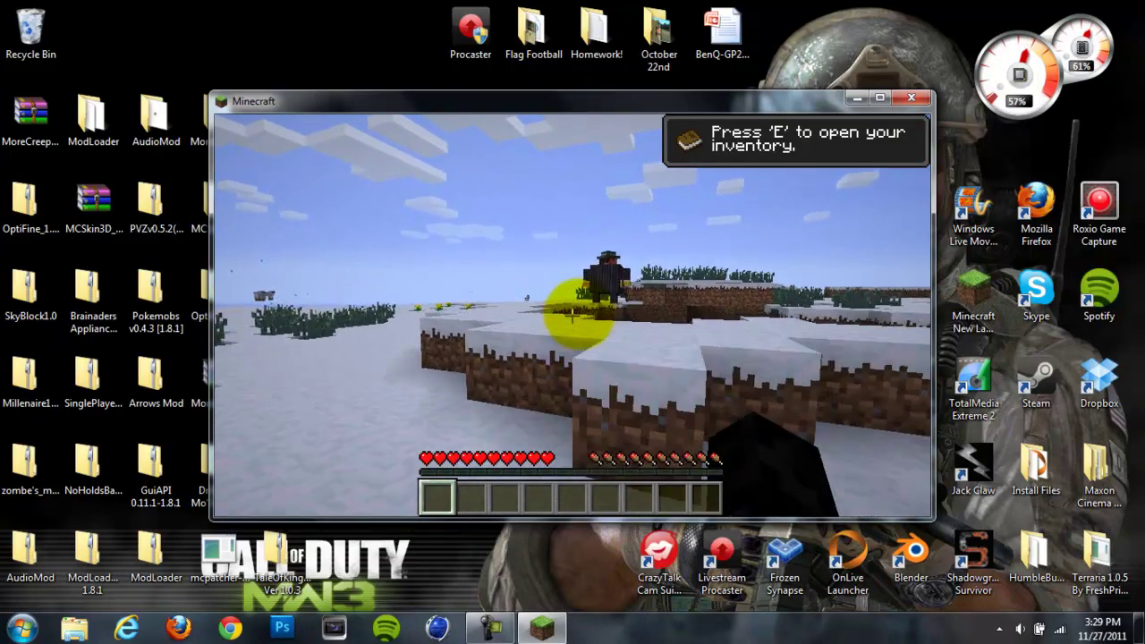
pyautogui.press('w')
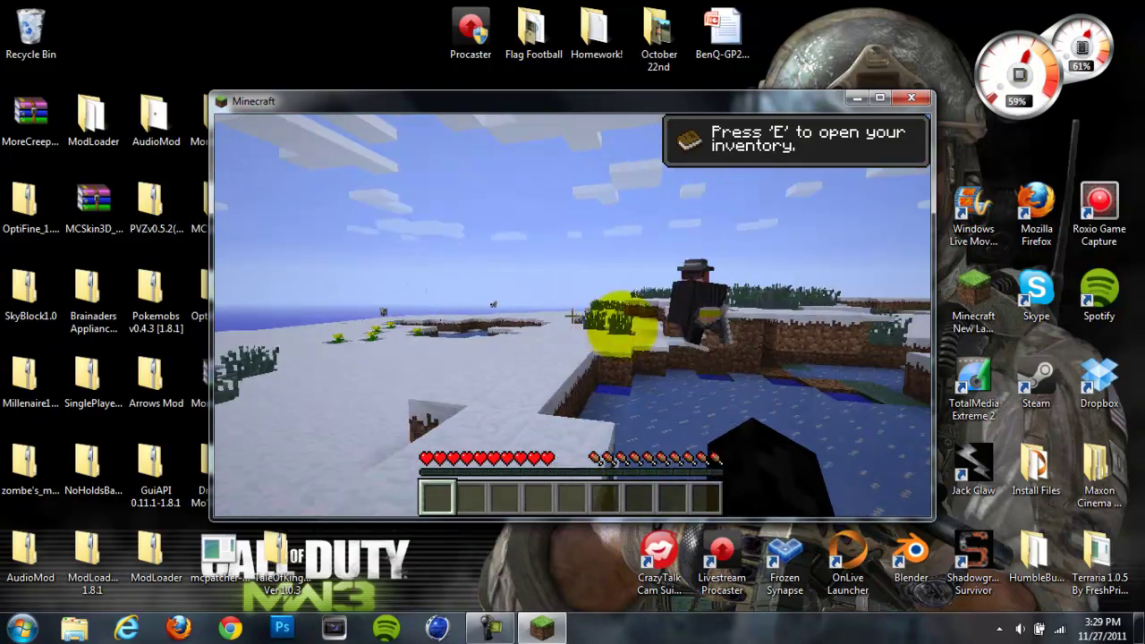
pyautogui.press('w')
pyautogui.press('w')
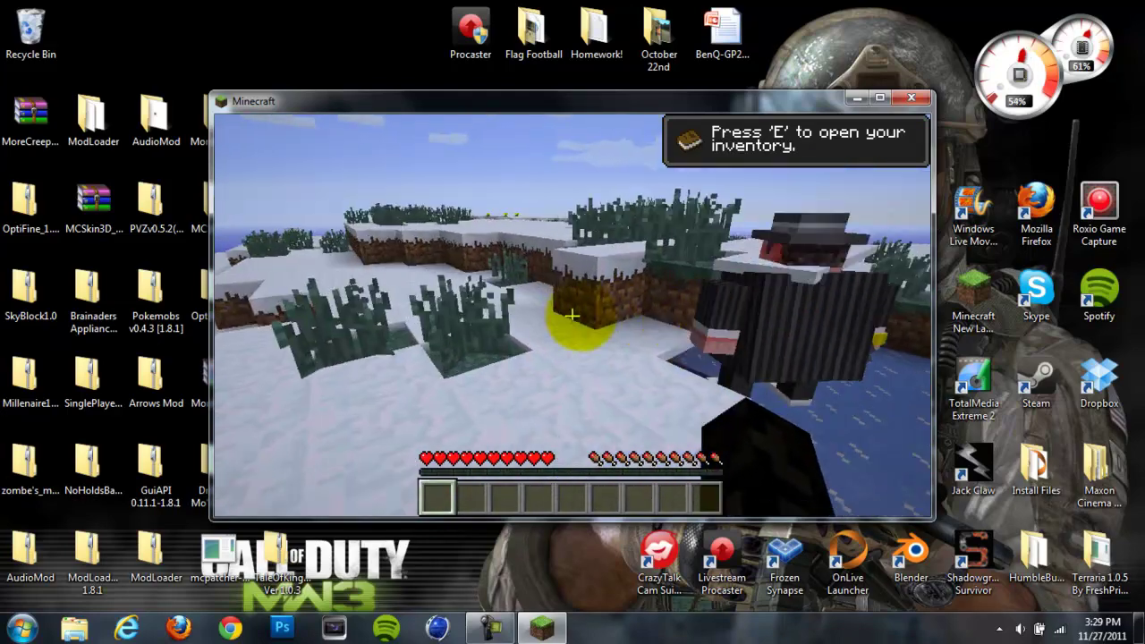
pyautogui.press('w')
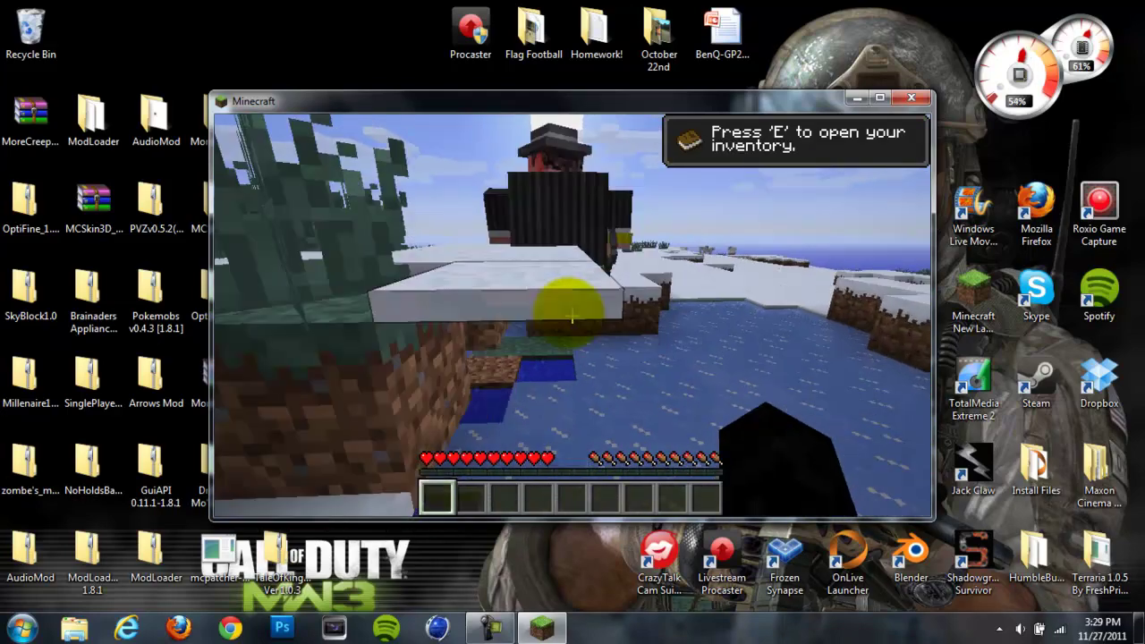
# Step: Back away from the suited mob across the snow and fight it bare-handed
pyautogui.press('s')
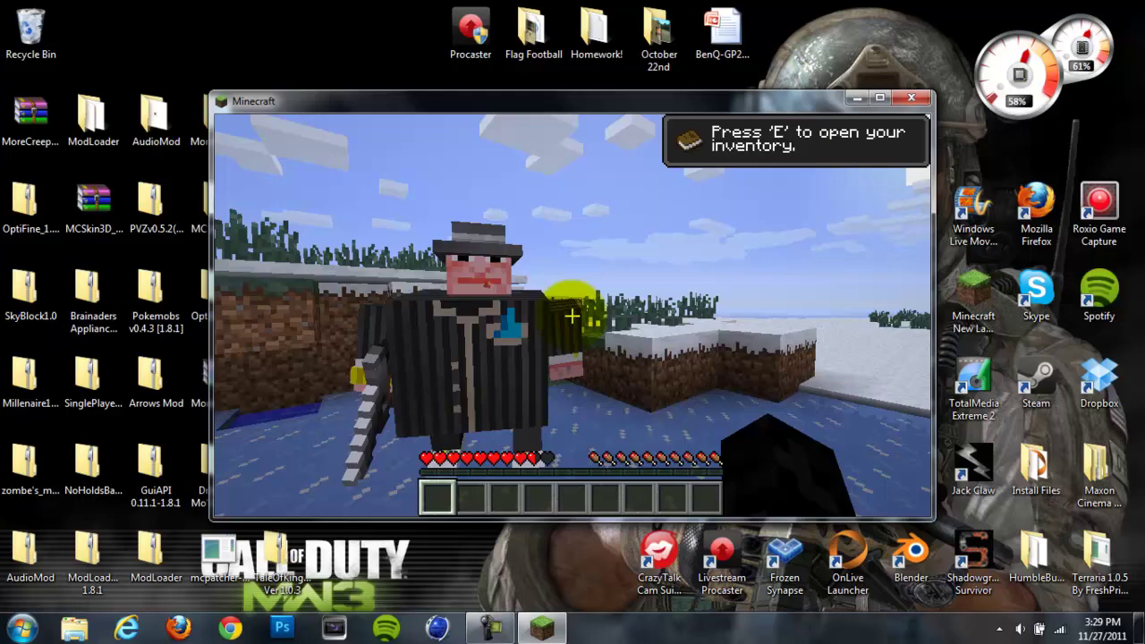
pyautogui.press('s')
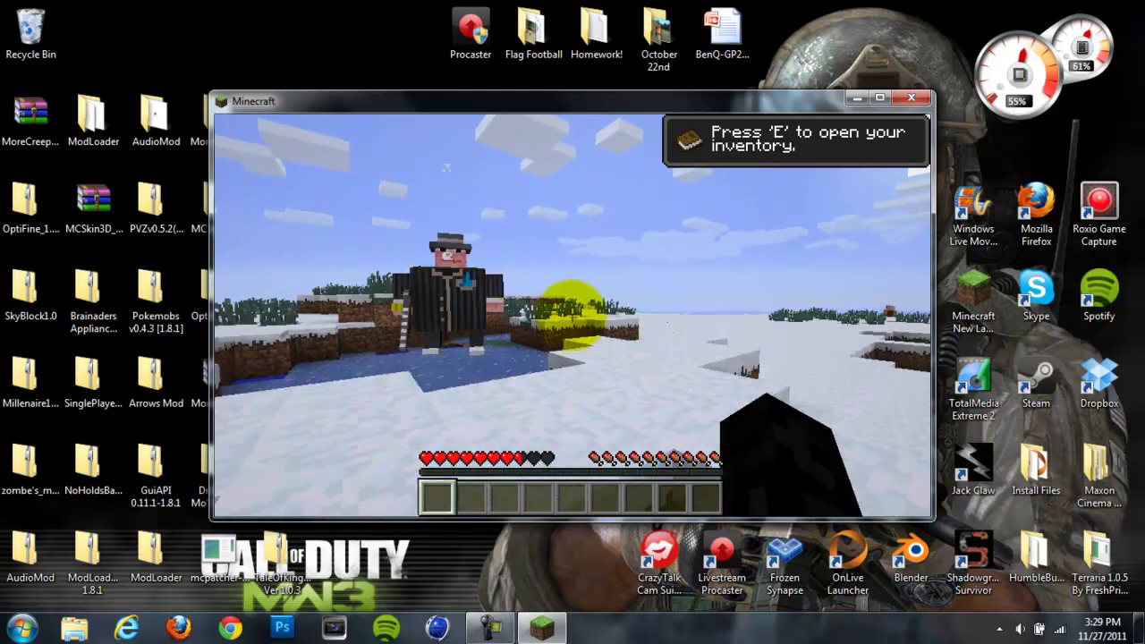
pyautogui.press('w')
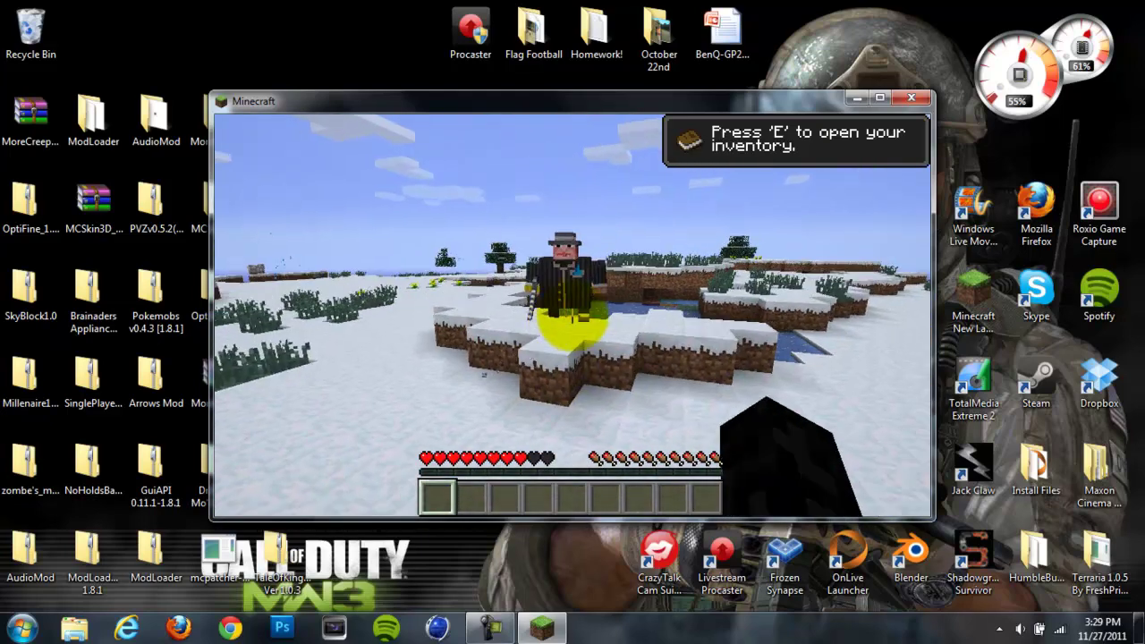
pyautogui.click(573, 315)
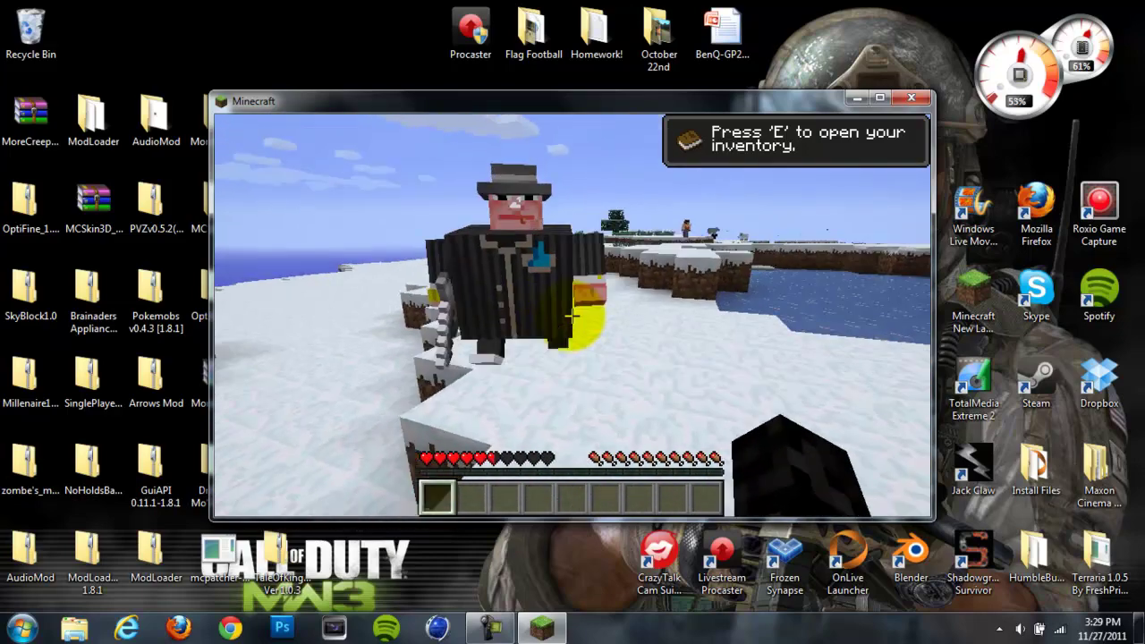
pyautogui.click(573, 315)
pyautogui.click(572, 315)
pyautogui.click(573, 315)
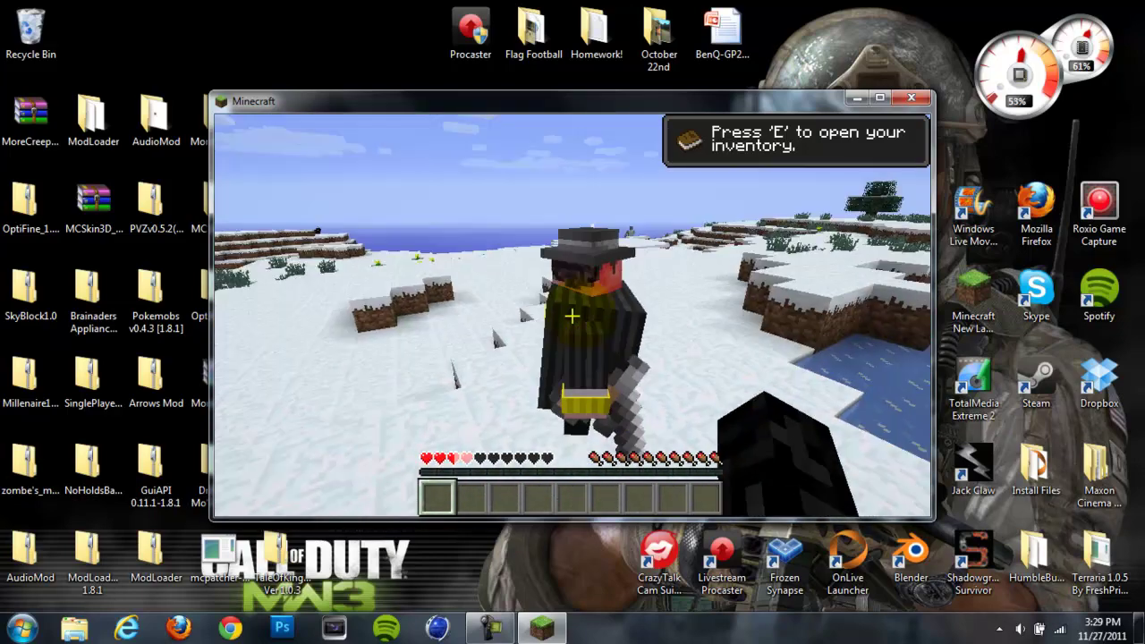
pyautogui.click(573, 315)
pyautogui.click(573, 315)
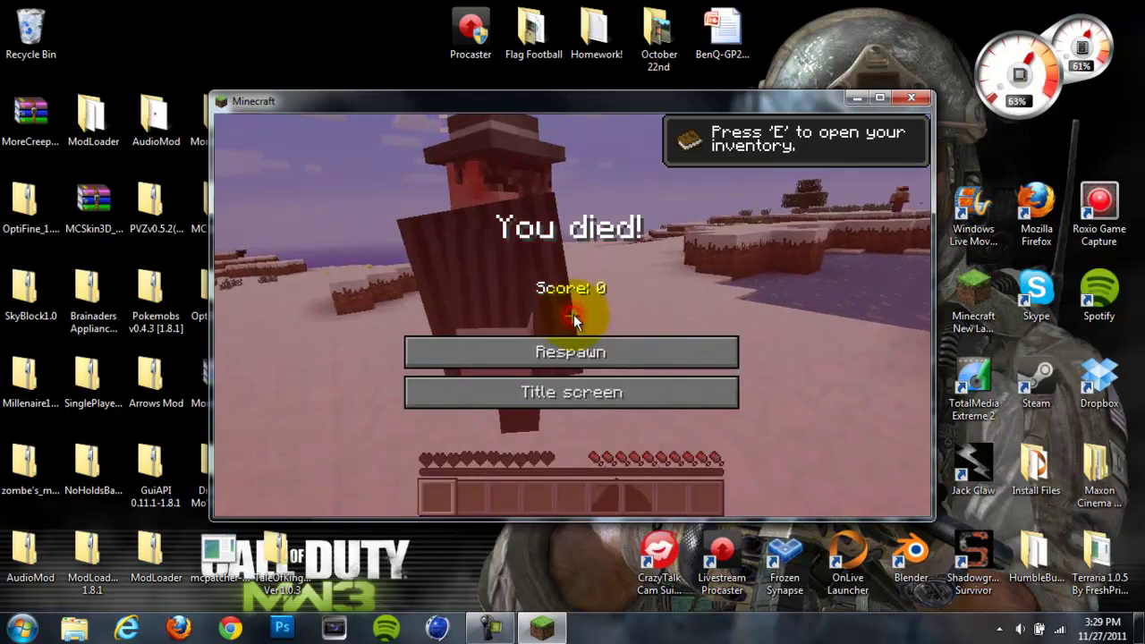